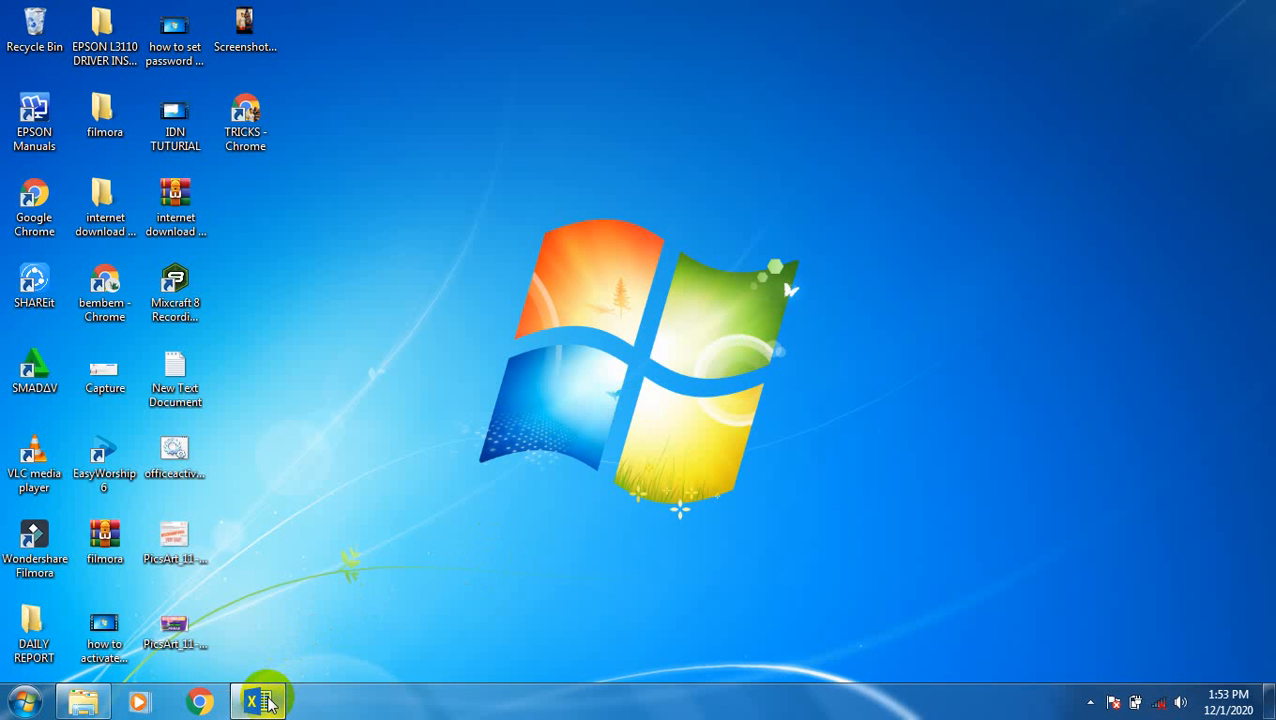
- Switch to the open Book1 workbook in Excel and leave the empty entry in cell F4
click(262, 700)
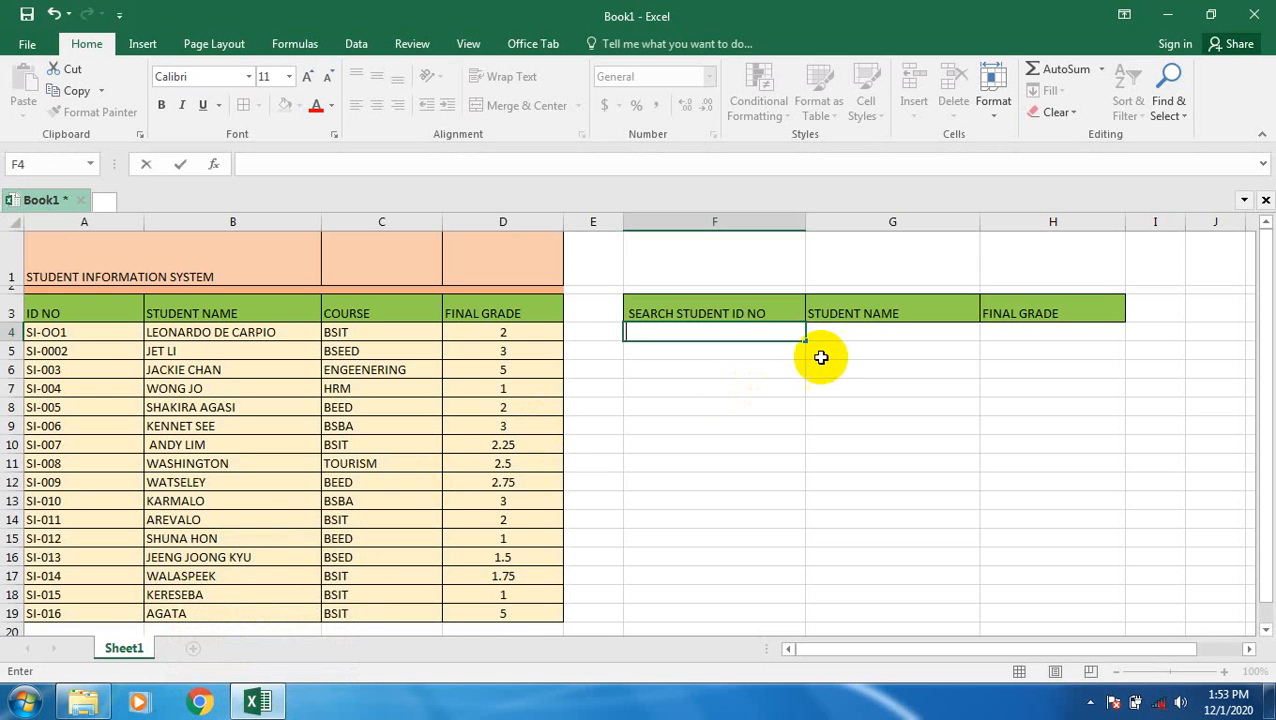
click(764, 383)
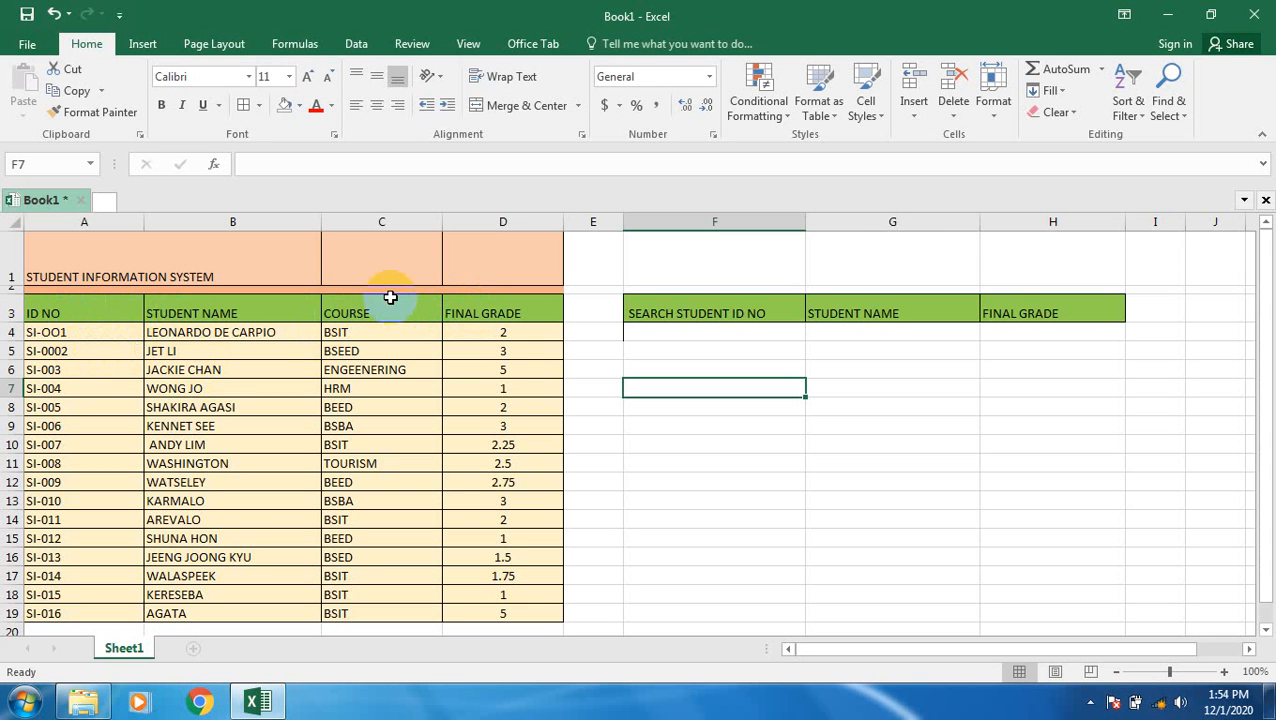
- Examine the student table's ID, name, course and final grade columns and the search headers in columns F to H
click(500, 353)
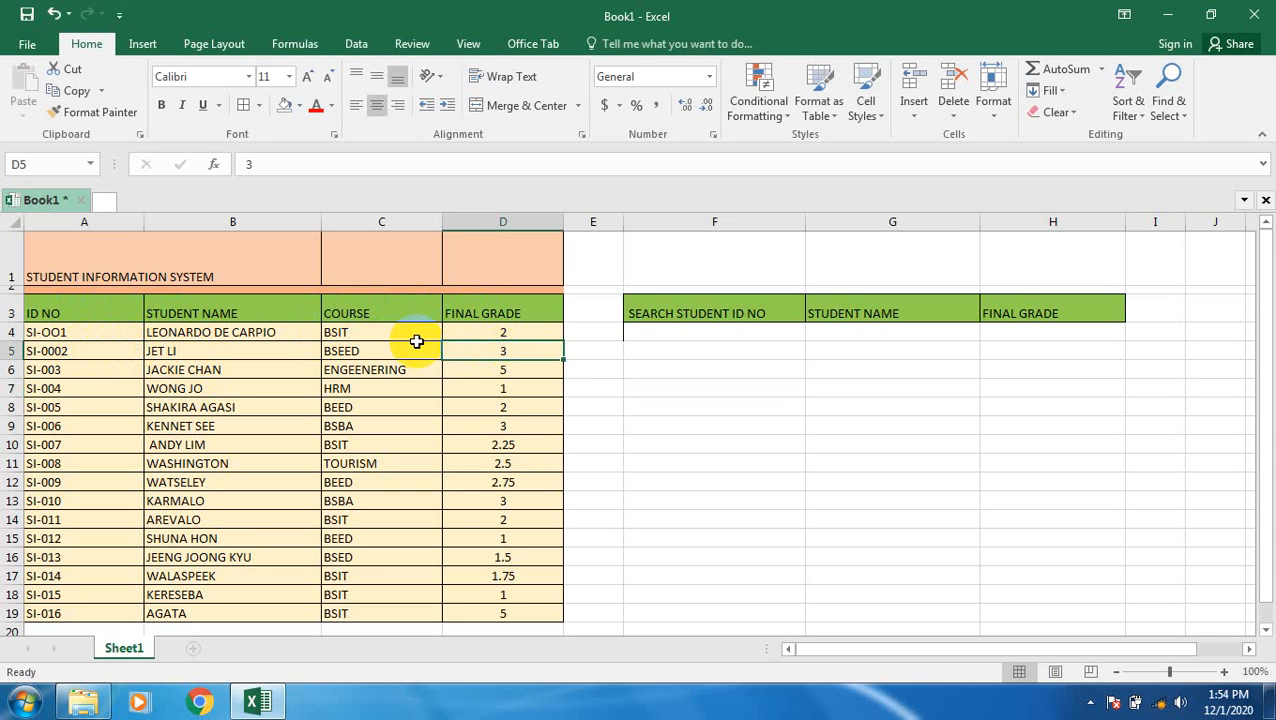
click(207, 337)
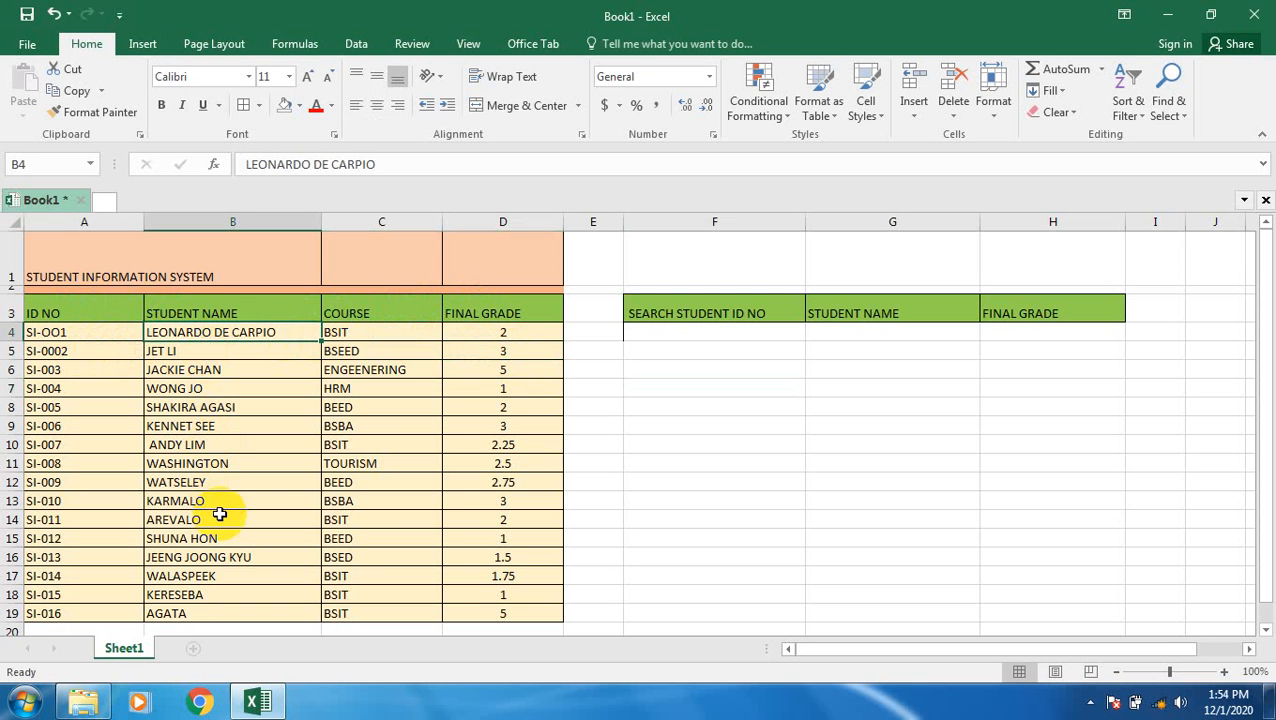
click(549, 505)
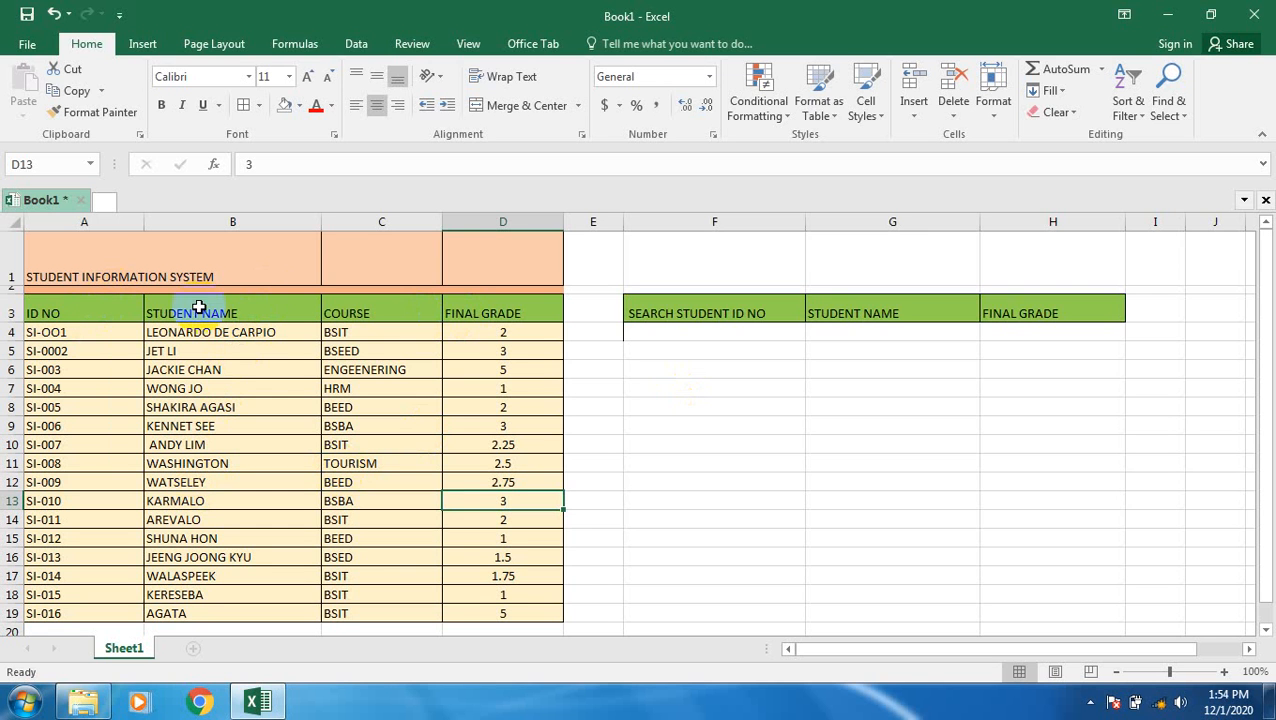
click(63, 313)
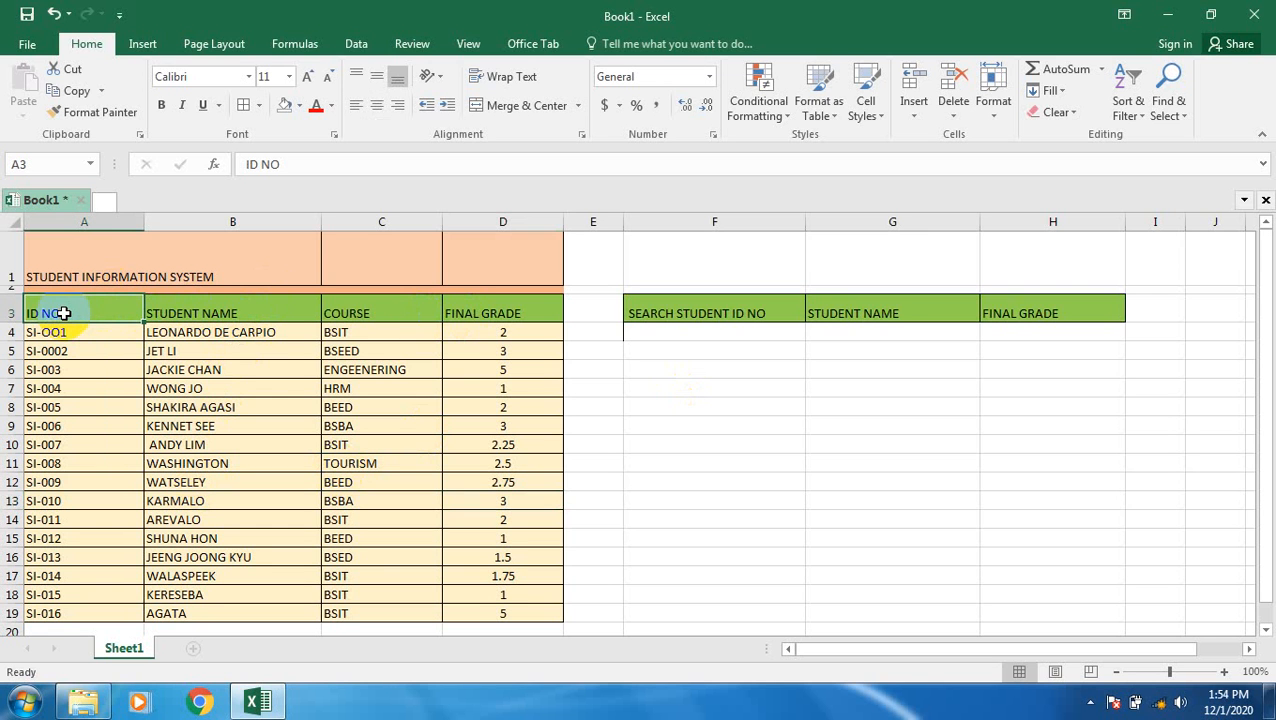
click(264, 315)
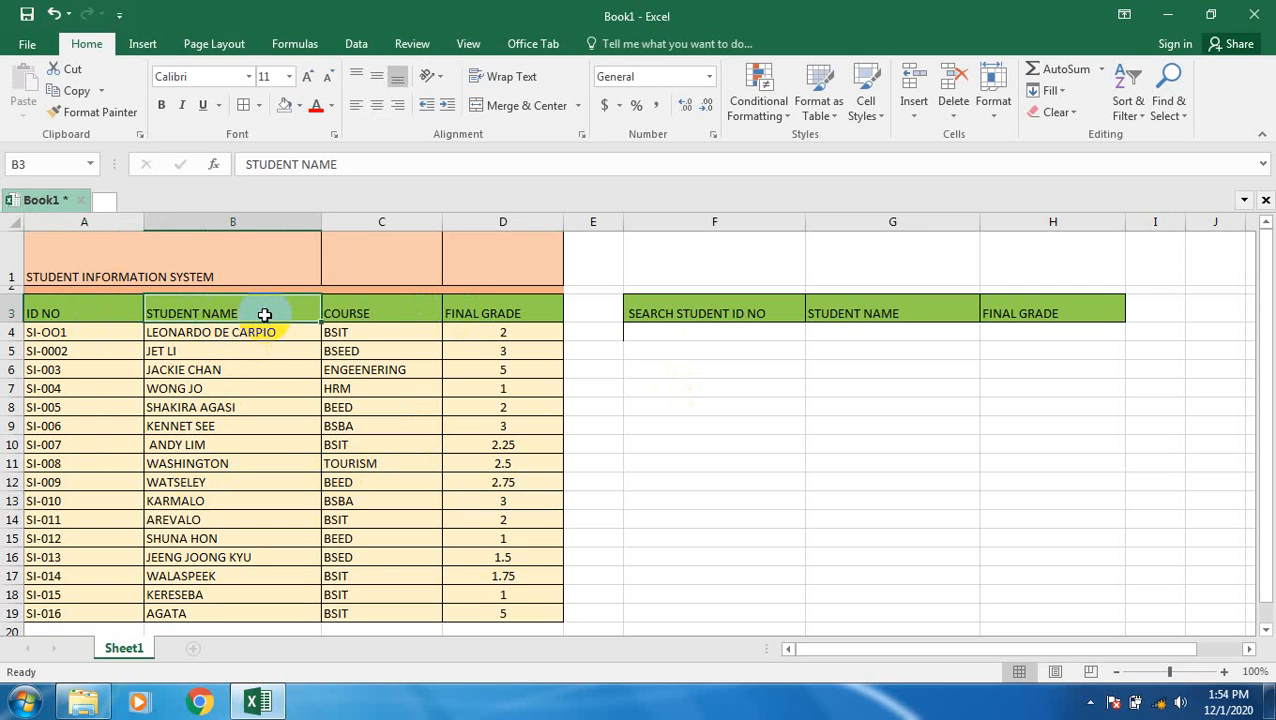
click(357, 326)
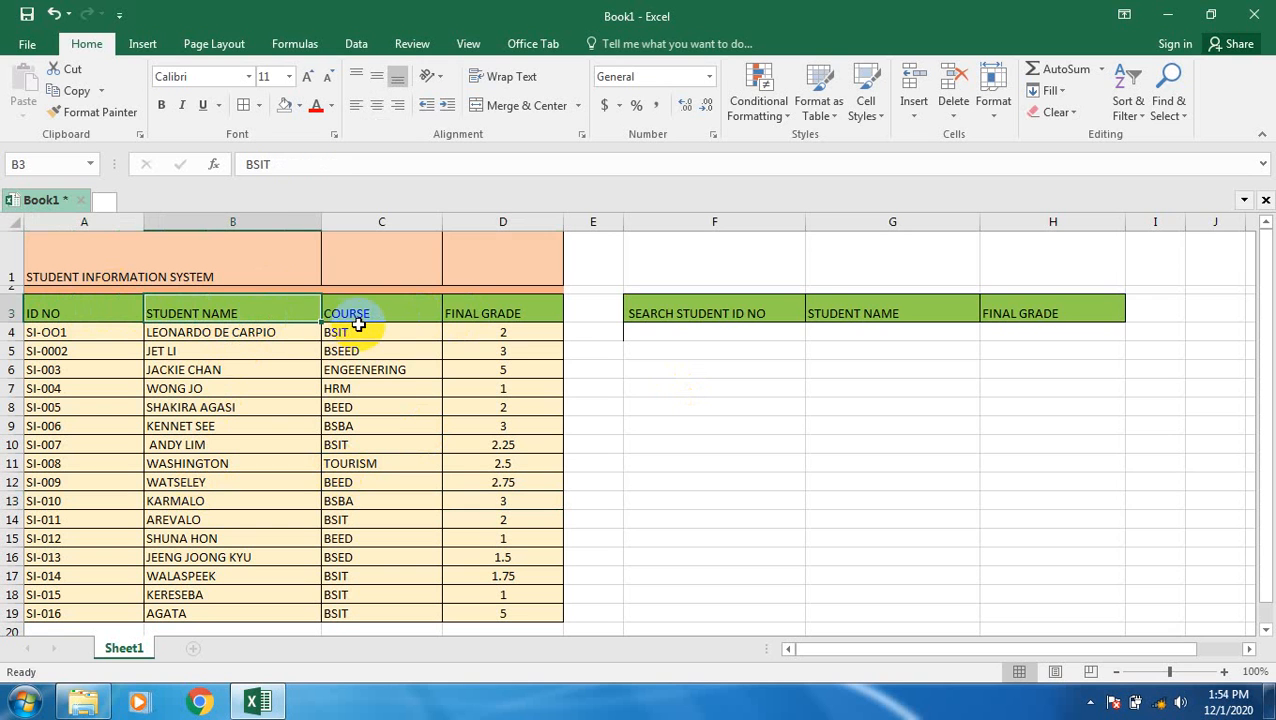
click(486, 315)
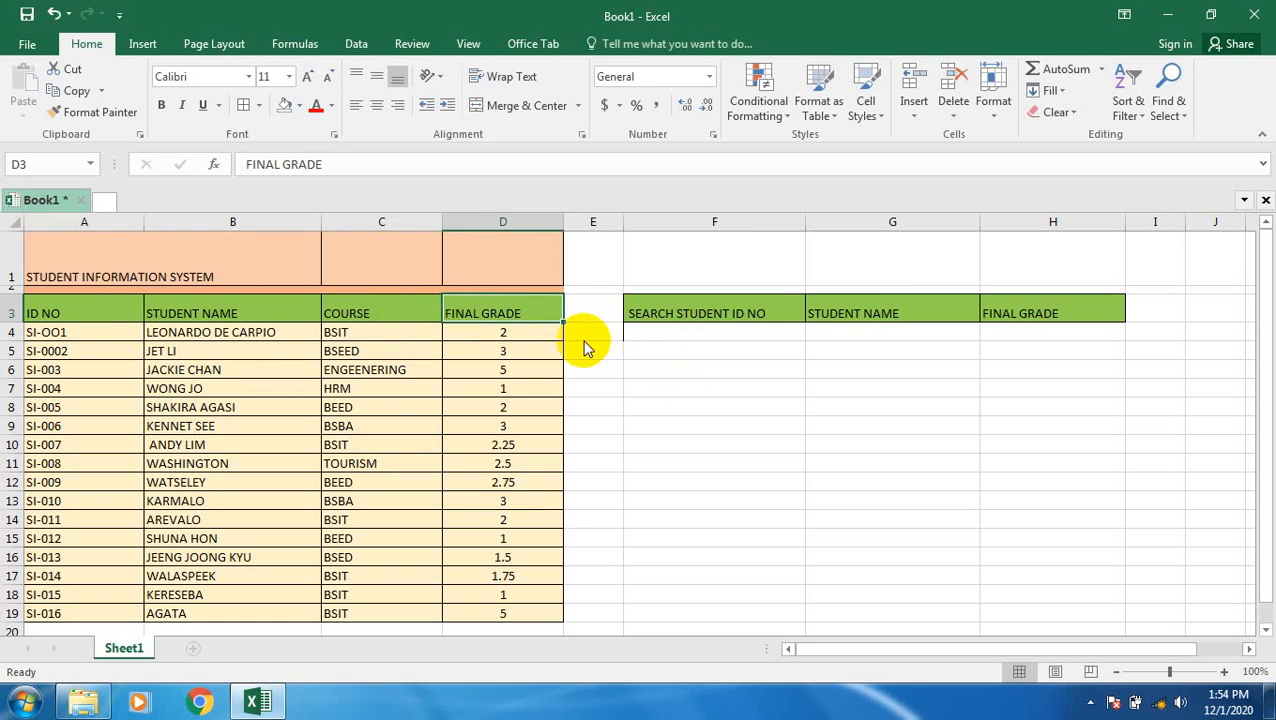
click(863, 150)
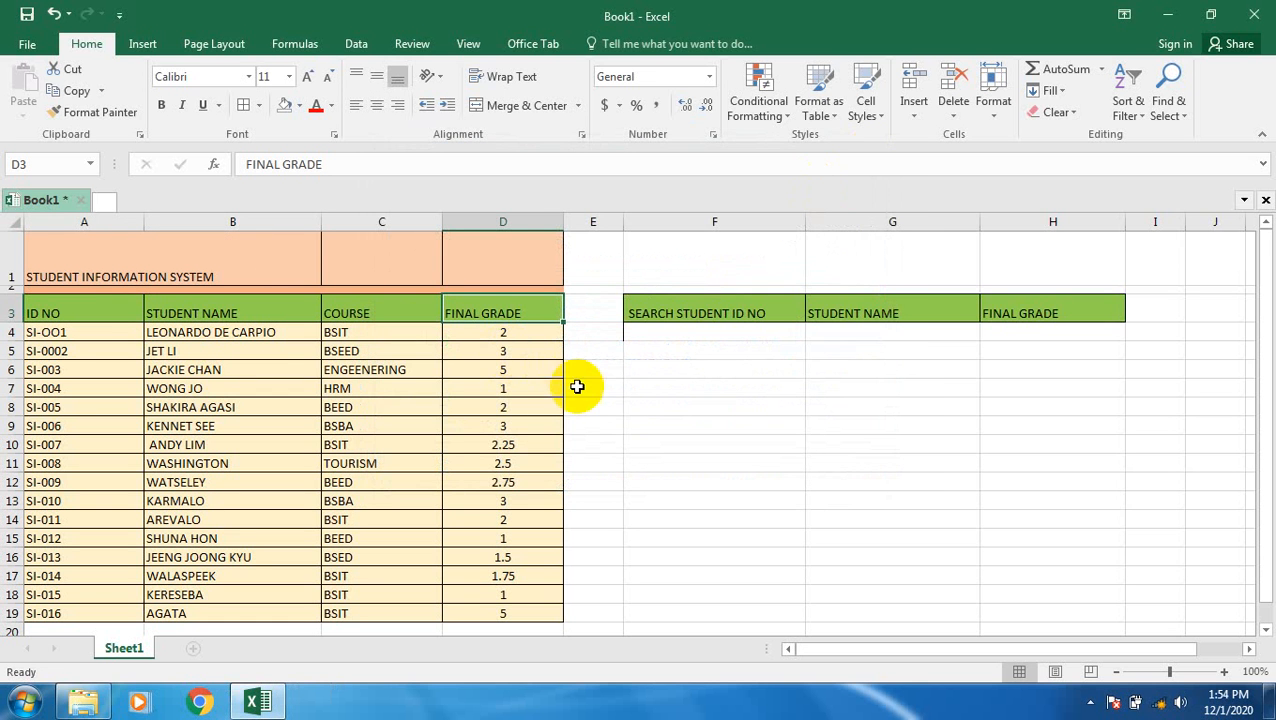
click(732, 336)
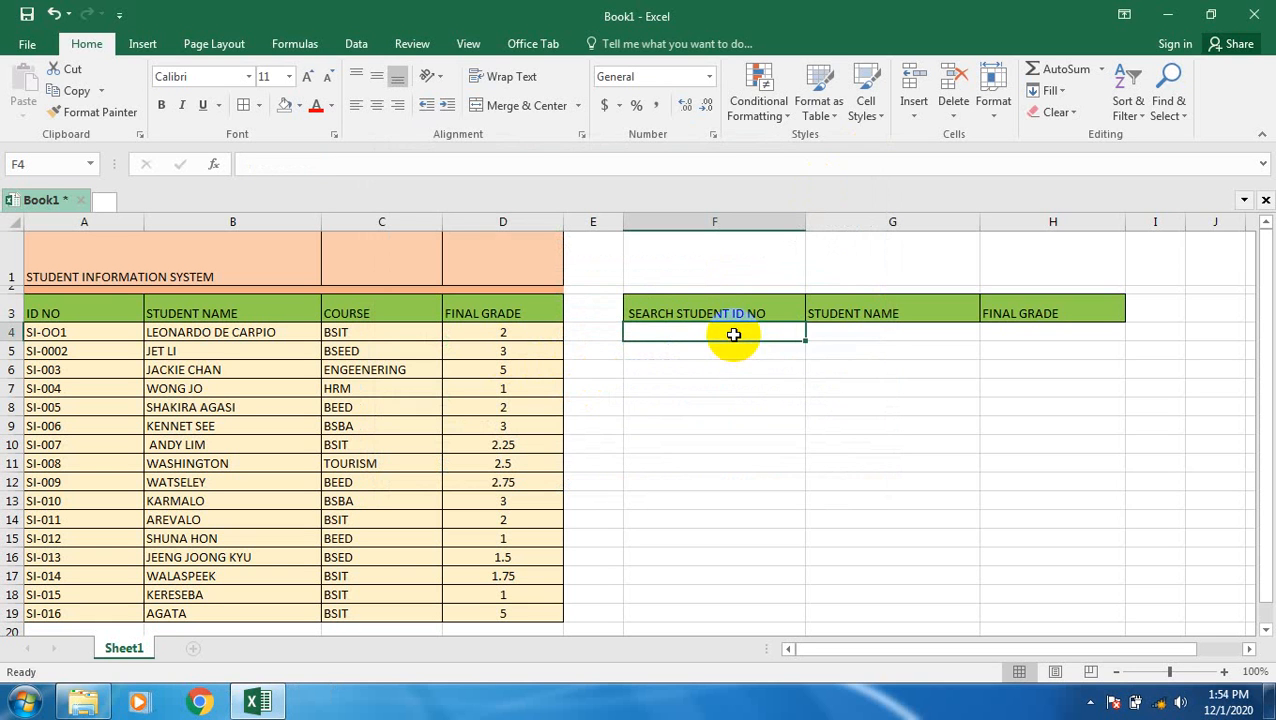
click(869, 336)
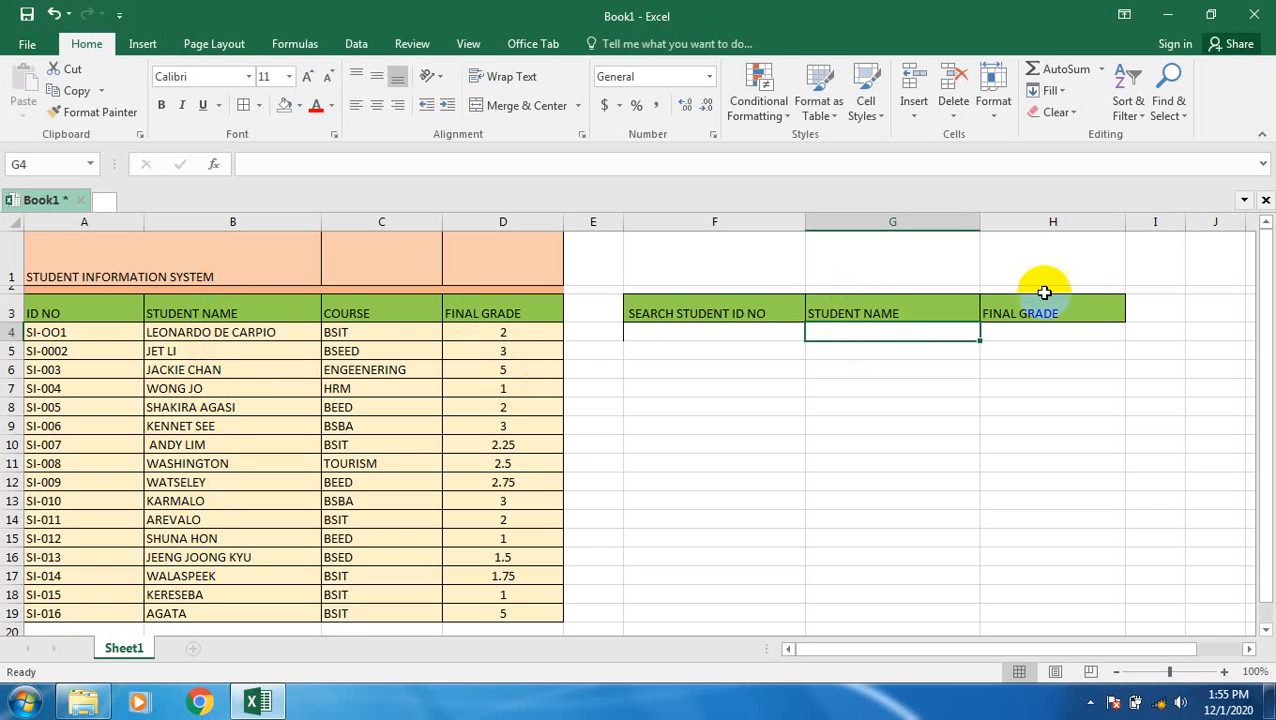
click(1053, 322)
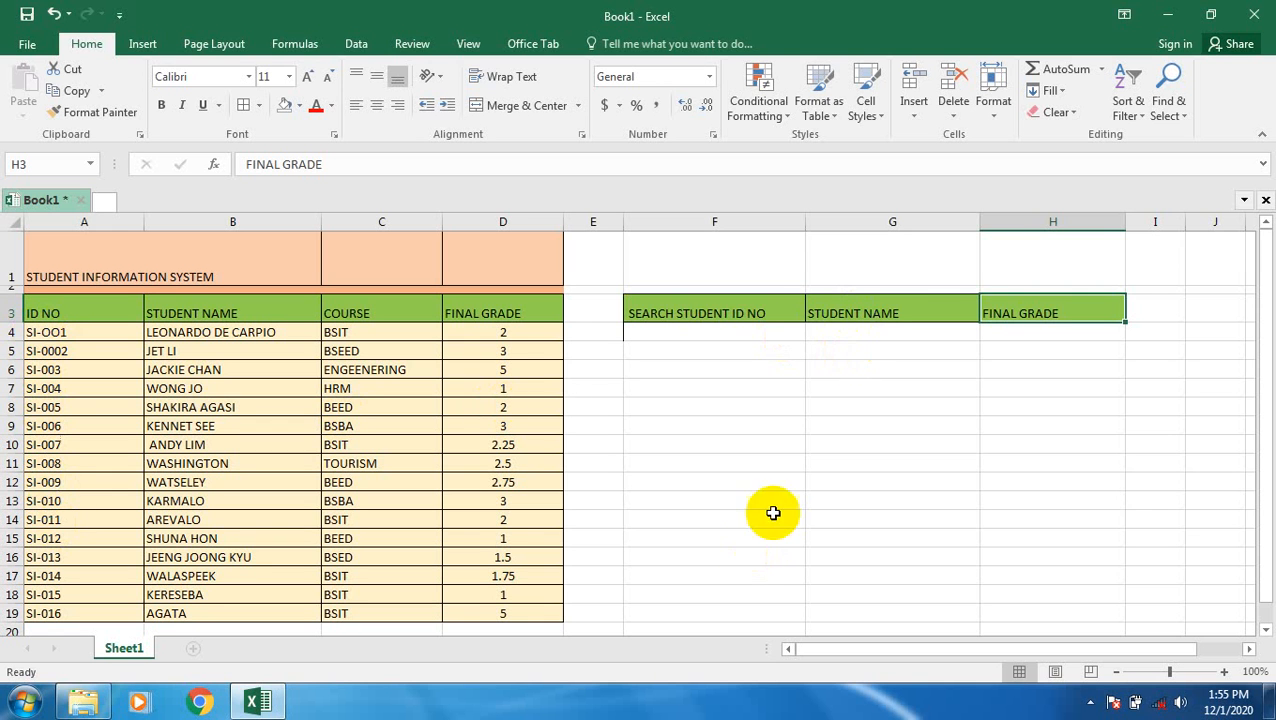
- Start a VLOOKUP formula in cell G4 with F4 as the lookup value, dismissing the Windows color scheme prompt
click(880, 333)
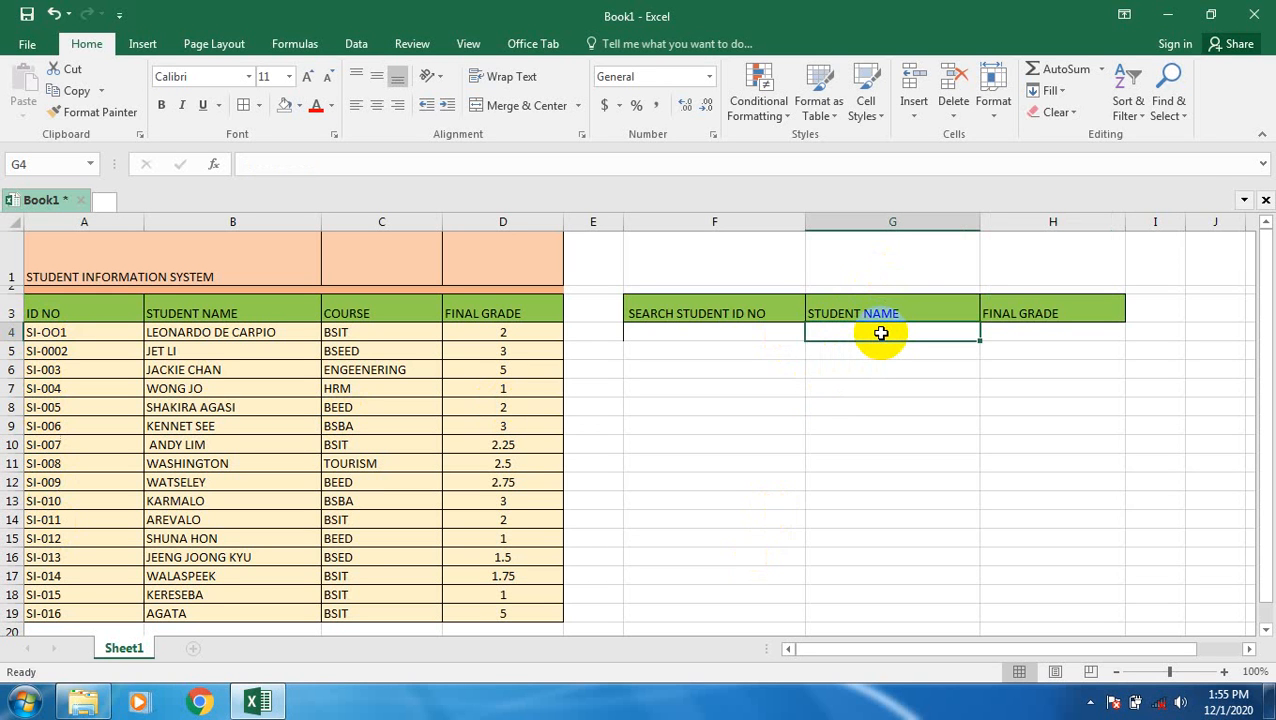
text(=VLOO)
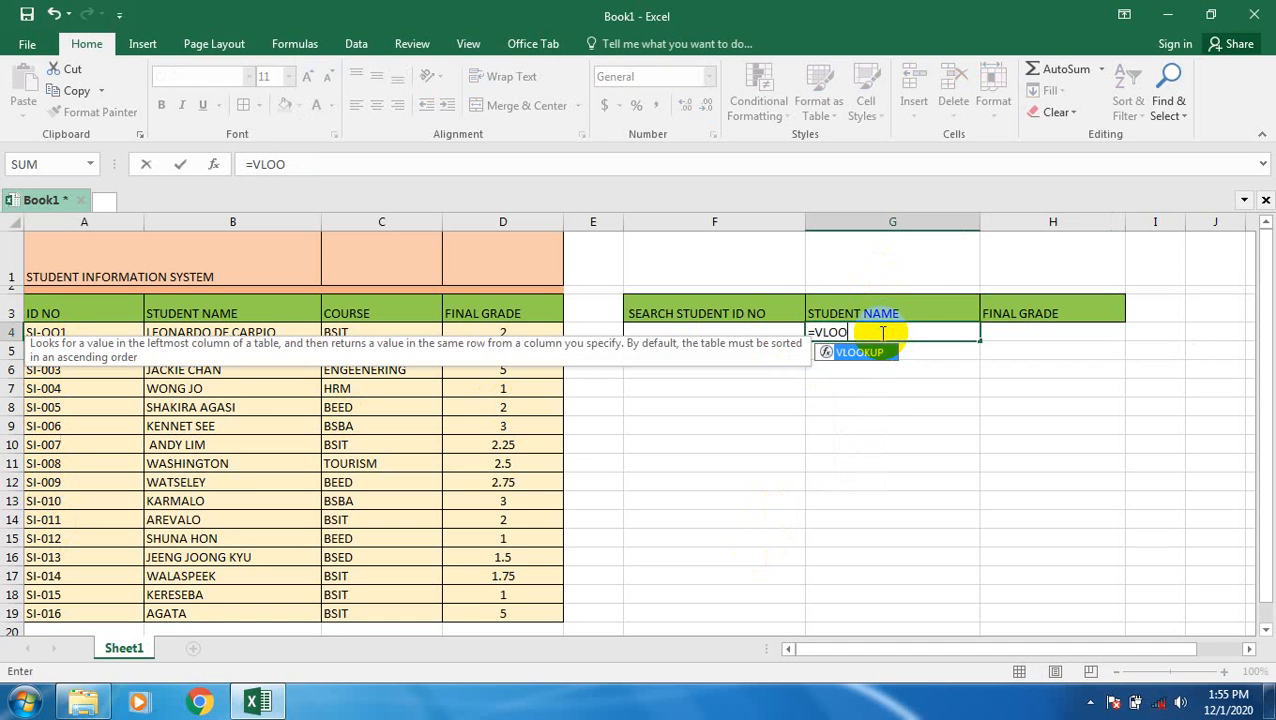
double_click(862, 353)
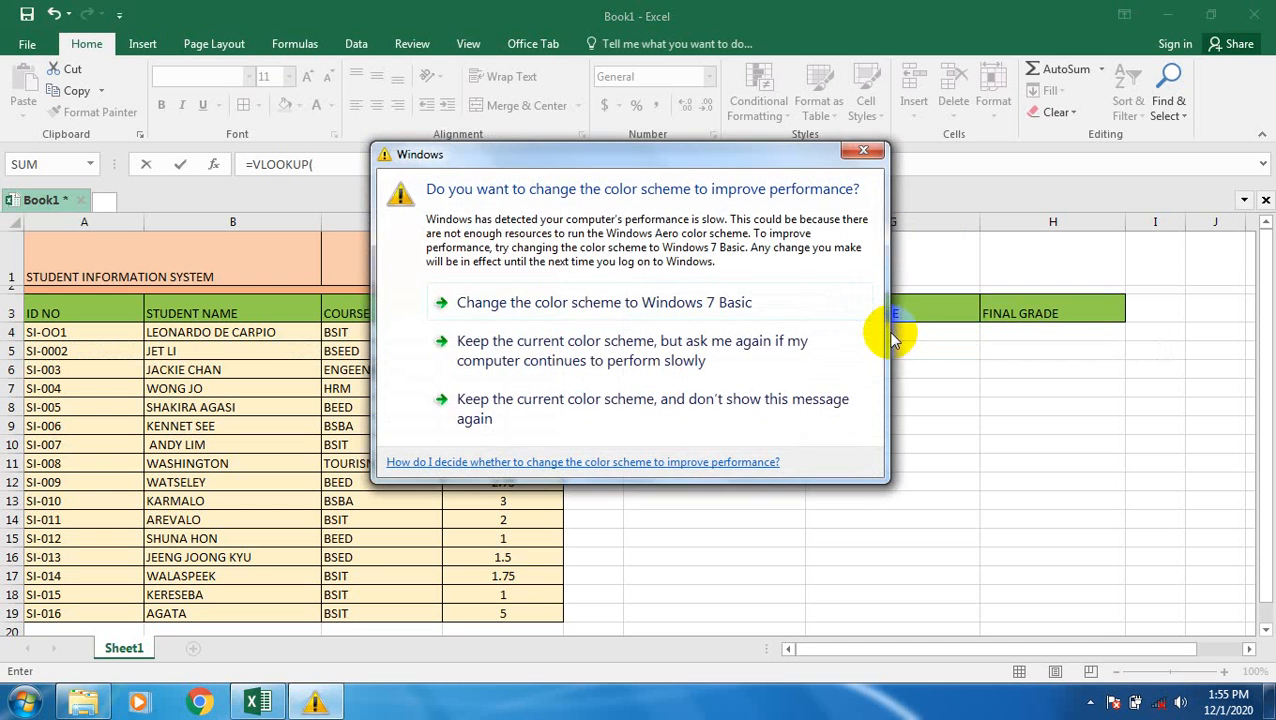
click(860, 151)
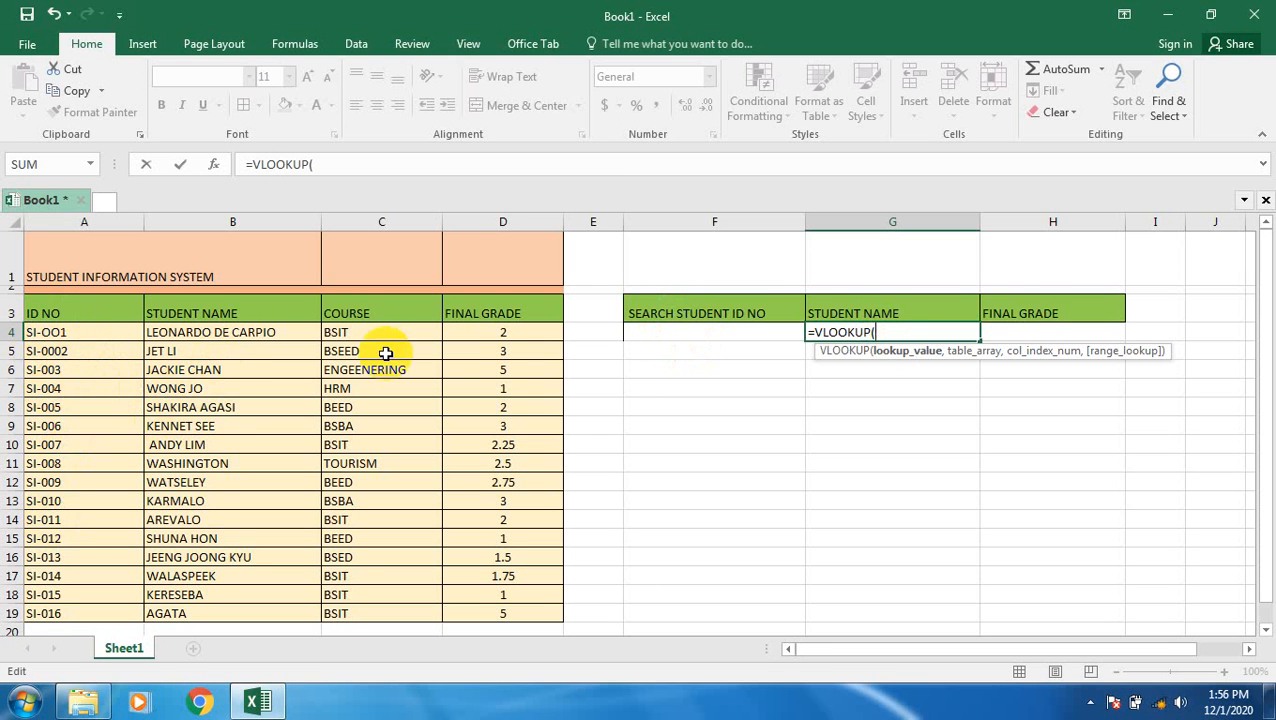
click(686, 332)
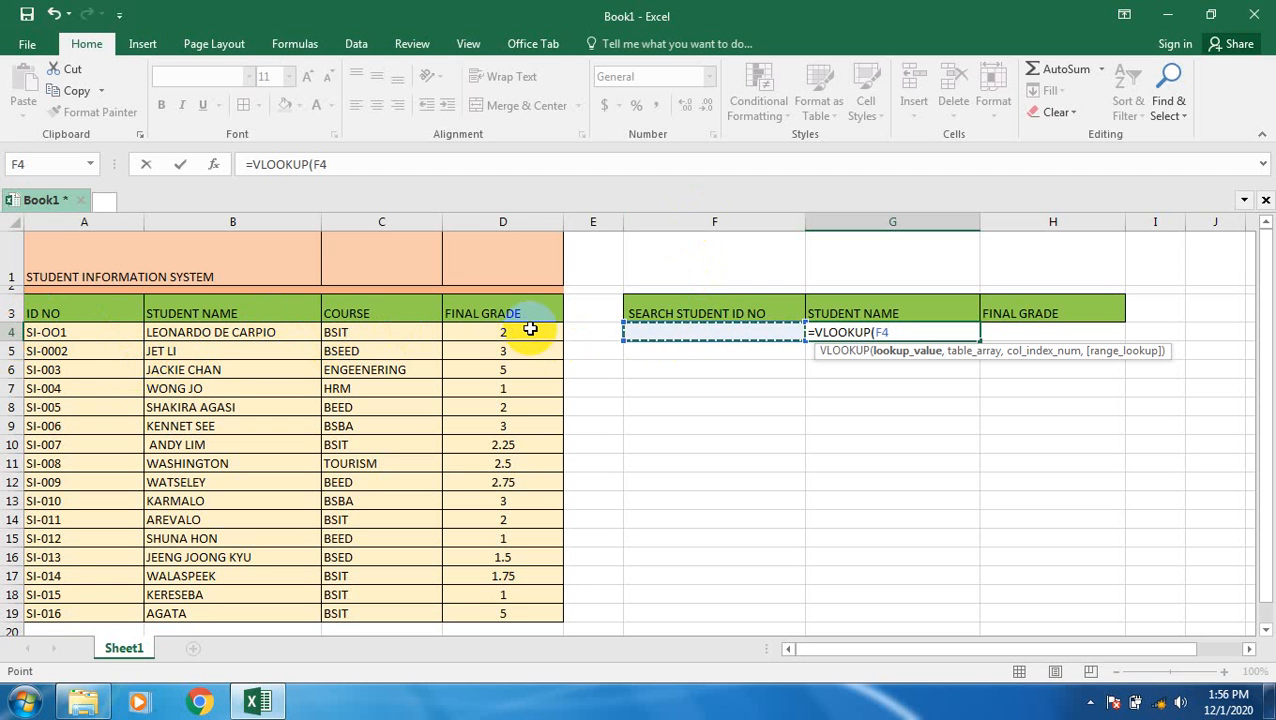
click(674, 328)
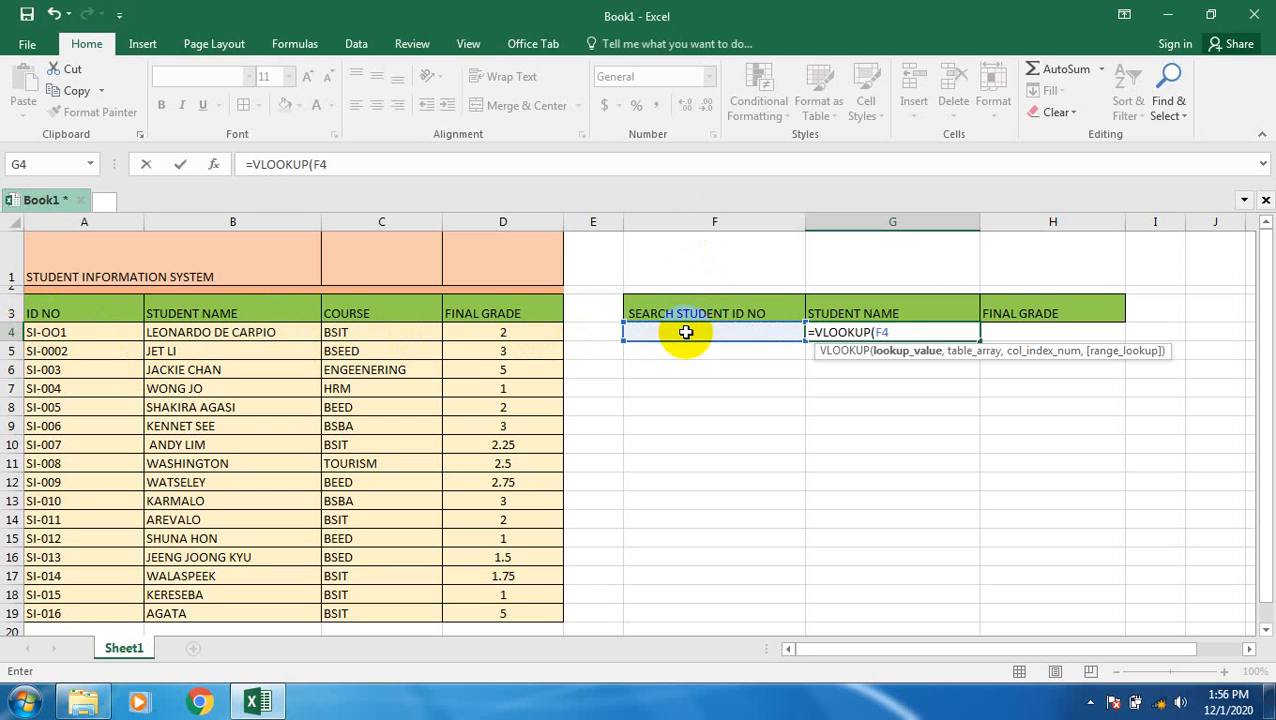
click(905, 333)
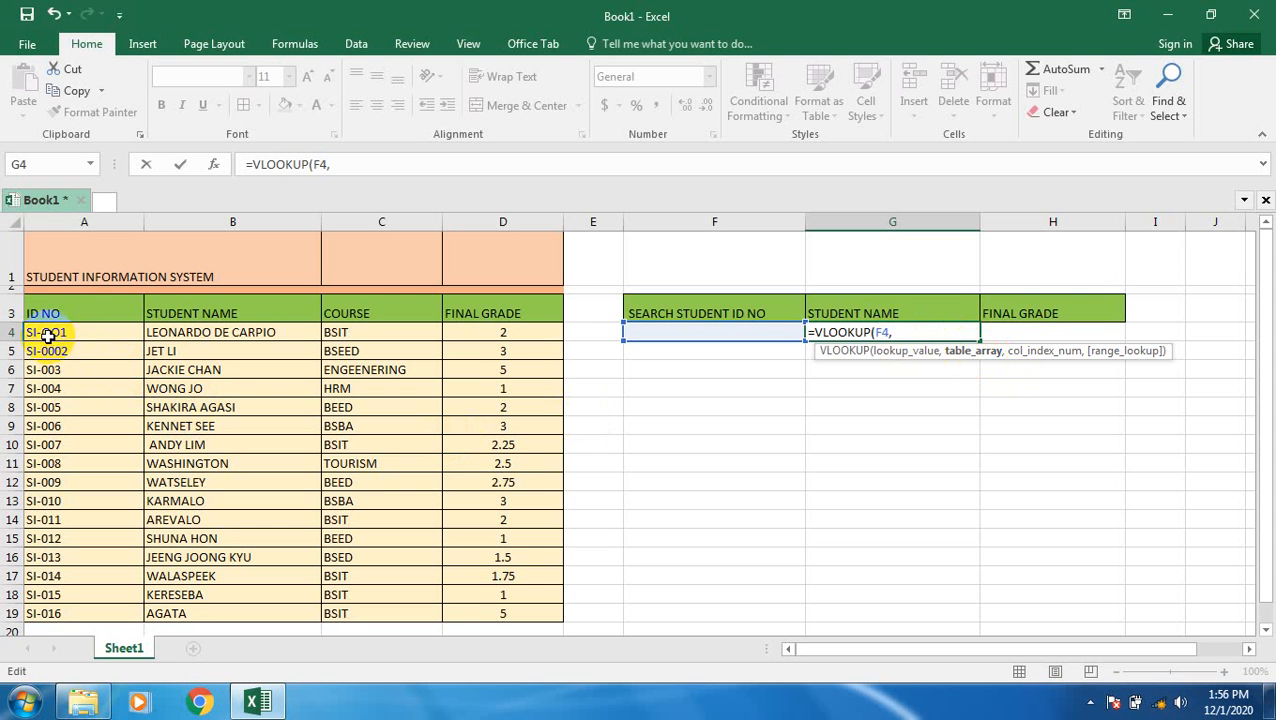
- Add the student data range A4:D19 as the table array of the VLOOKUP formula in G4
drag(33, 333, 541, 617)
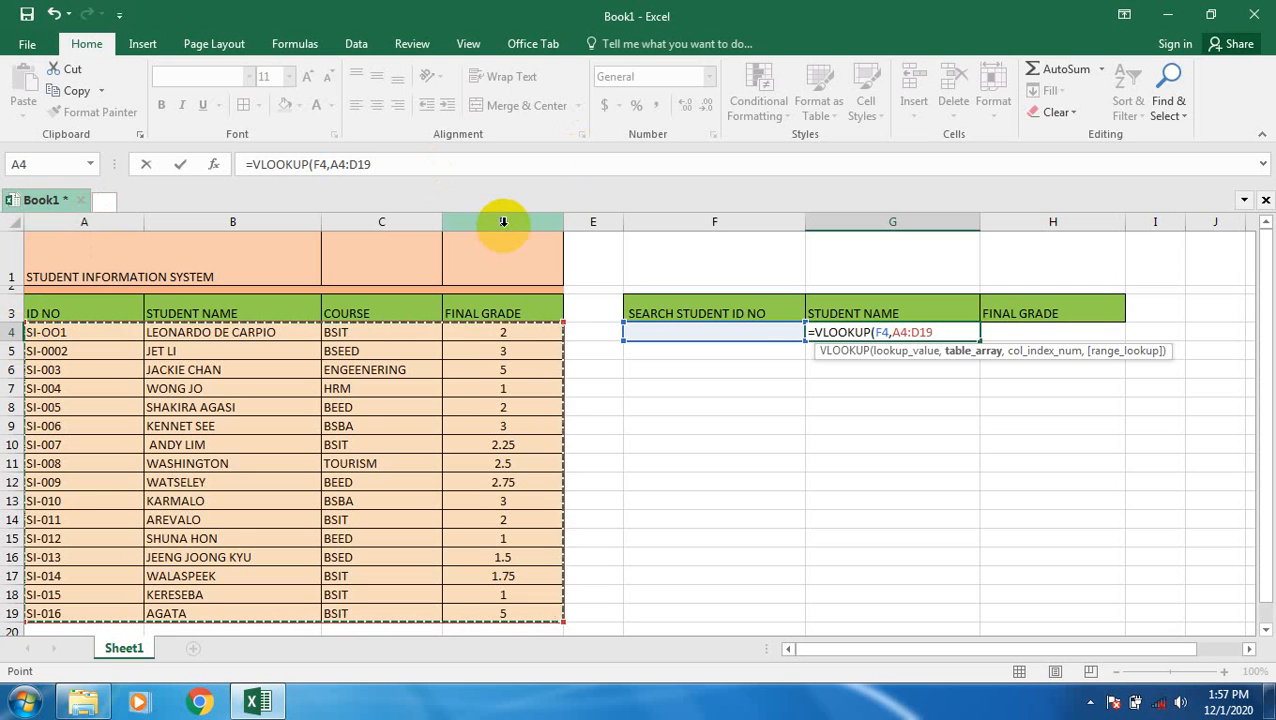
click(946, 332)
text(,)
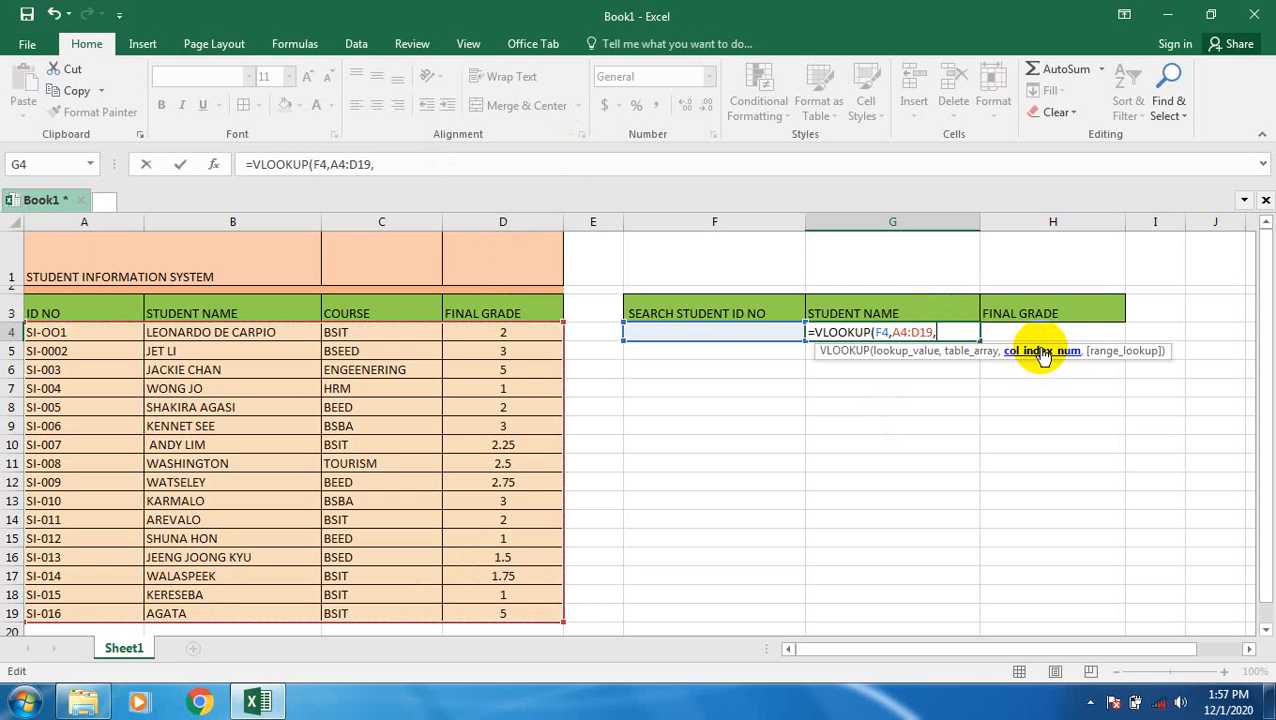
click(845, 441)
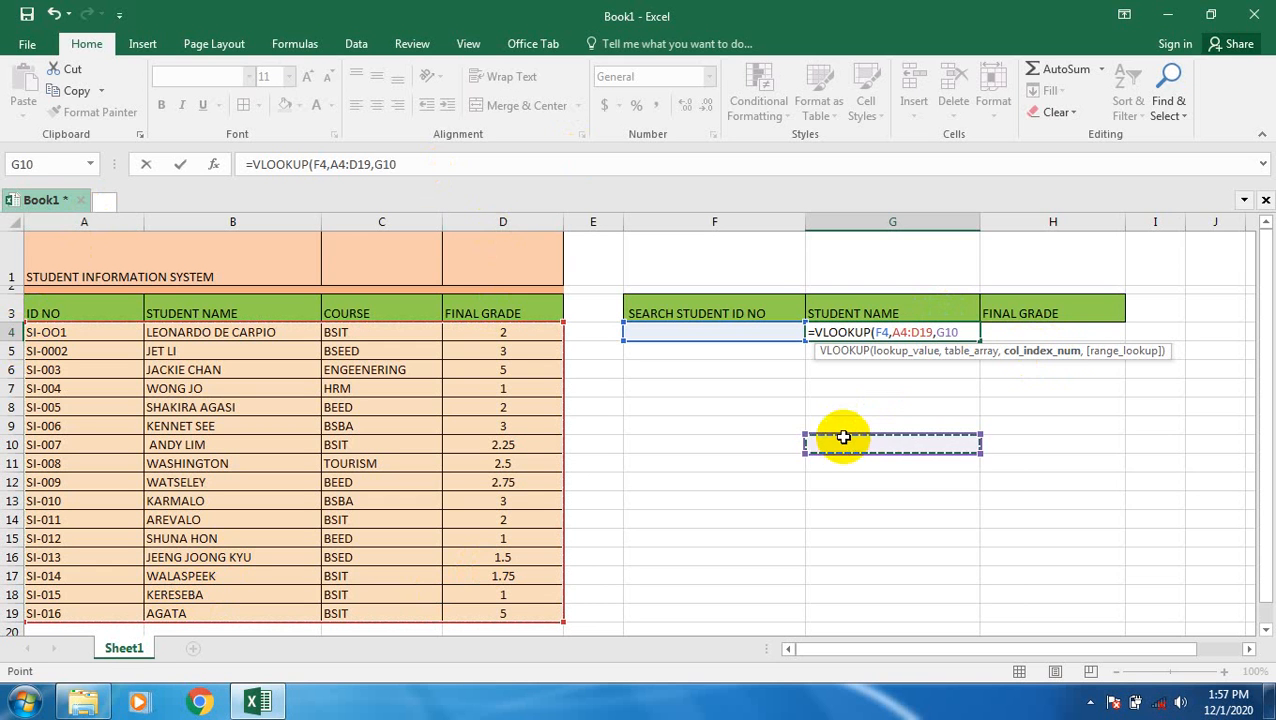
key(BackSpace)
key(BackSpace)
key(BackSpace)
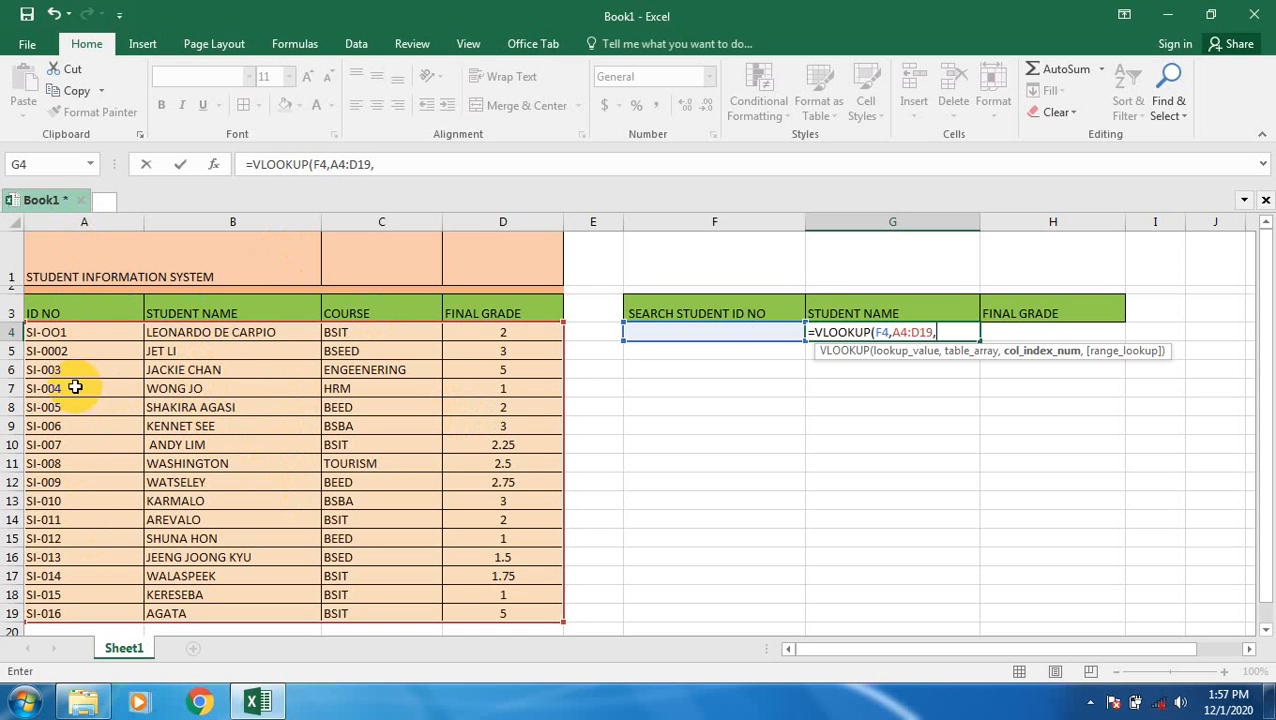
click(235, 224)
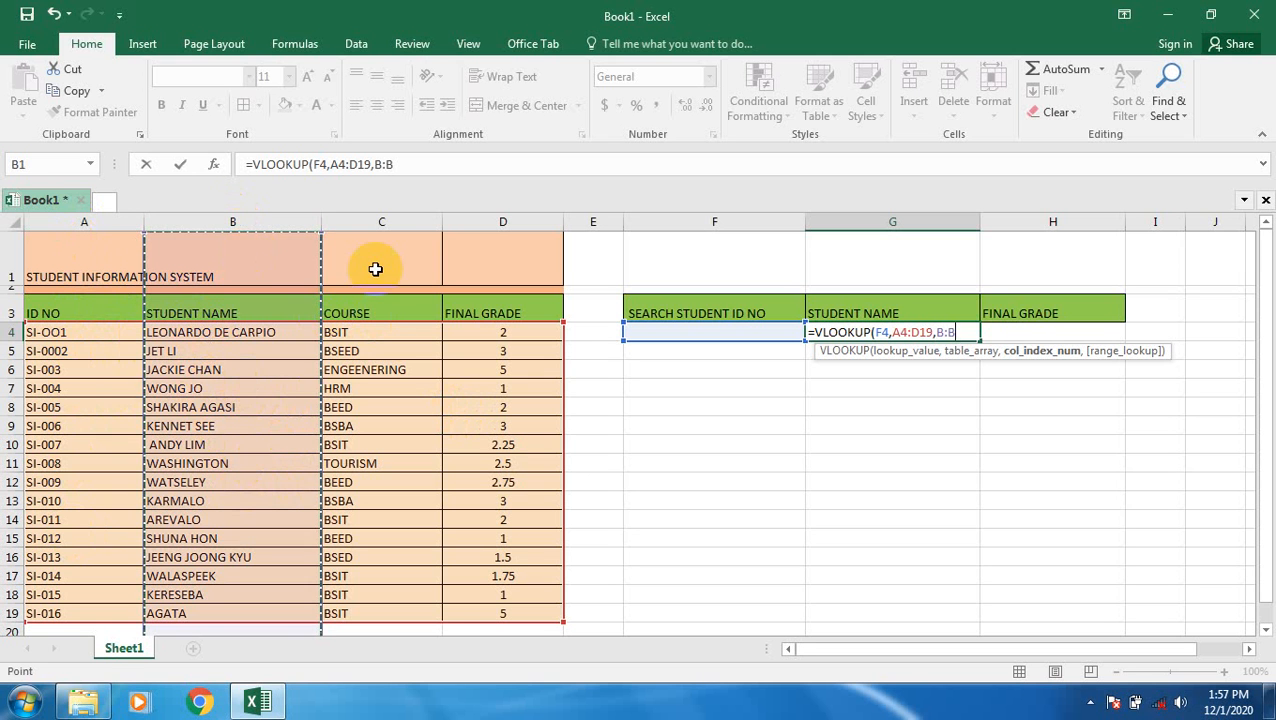
click(402, 221)
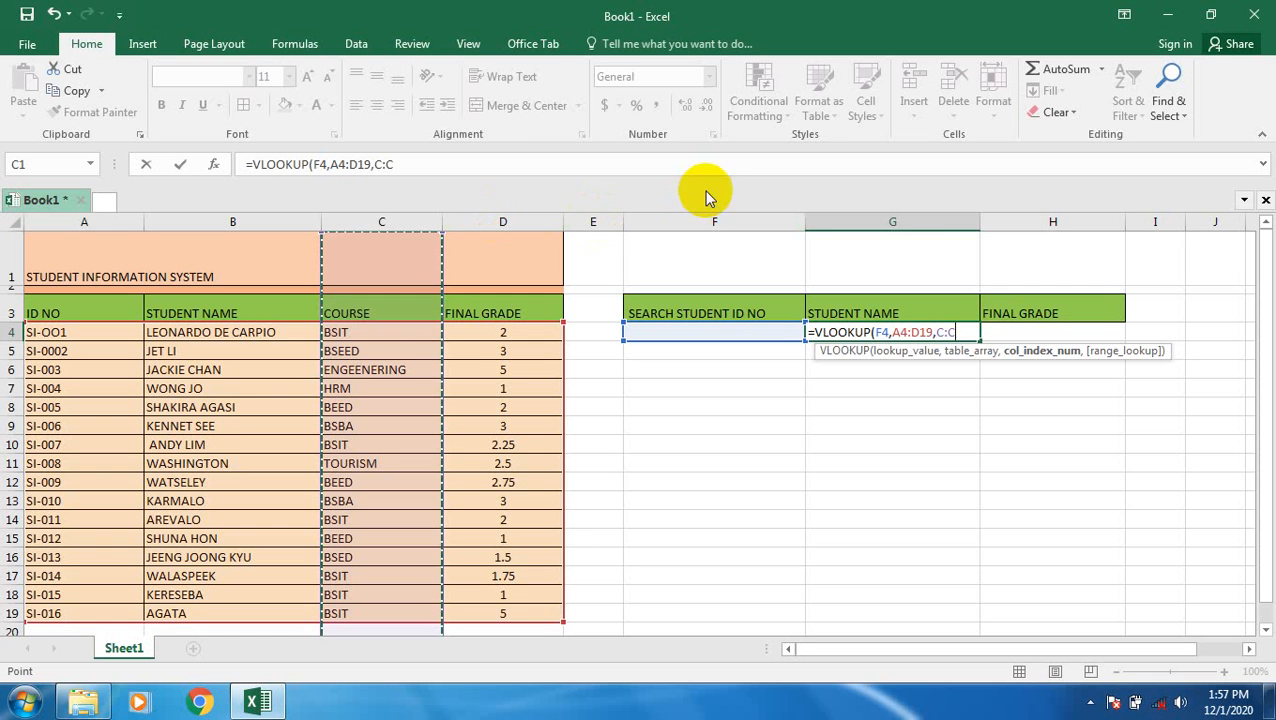
key(BackSpace)
key(BackSpace)
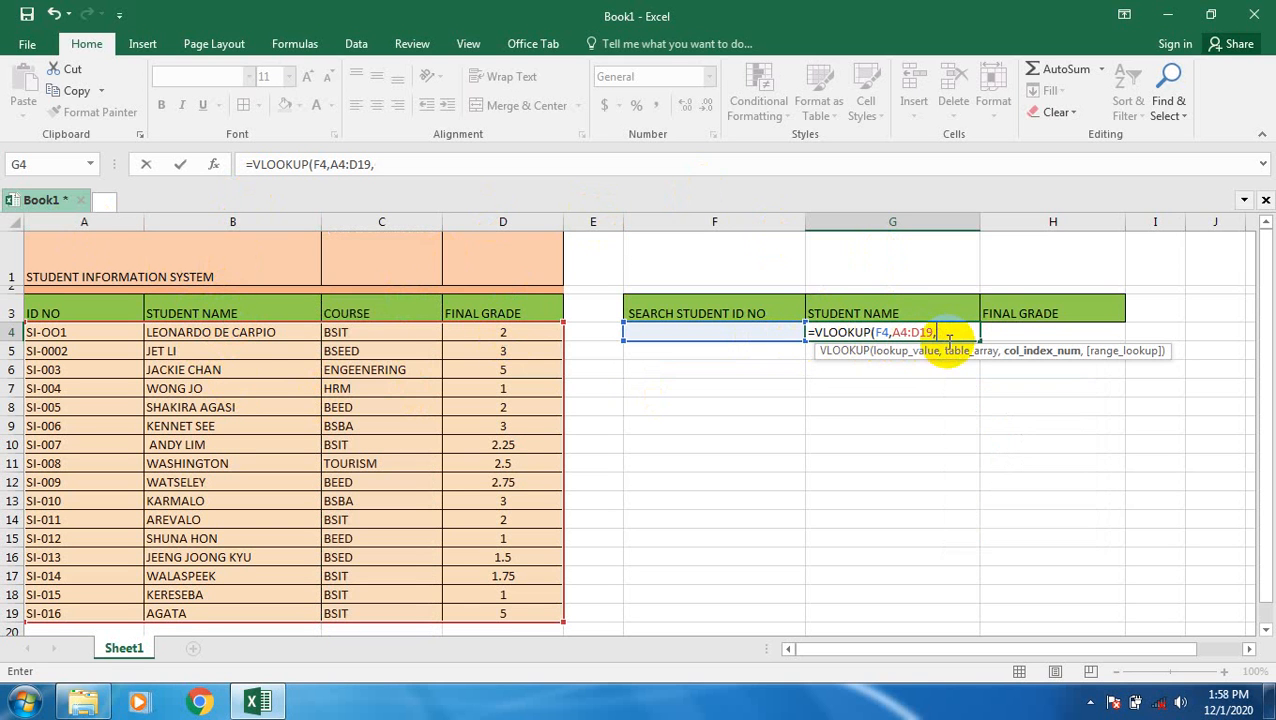
- Complete the VLOOKUP formula in G4 with column index 2 and FALSE for an exact match, and enter it
text(,)
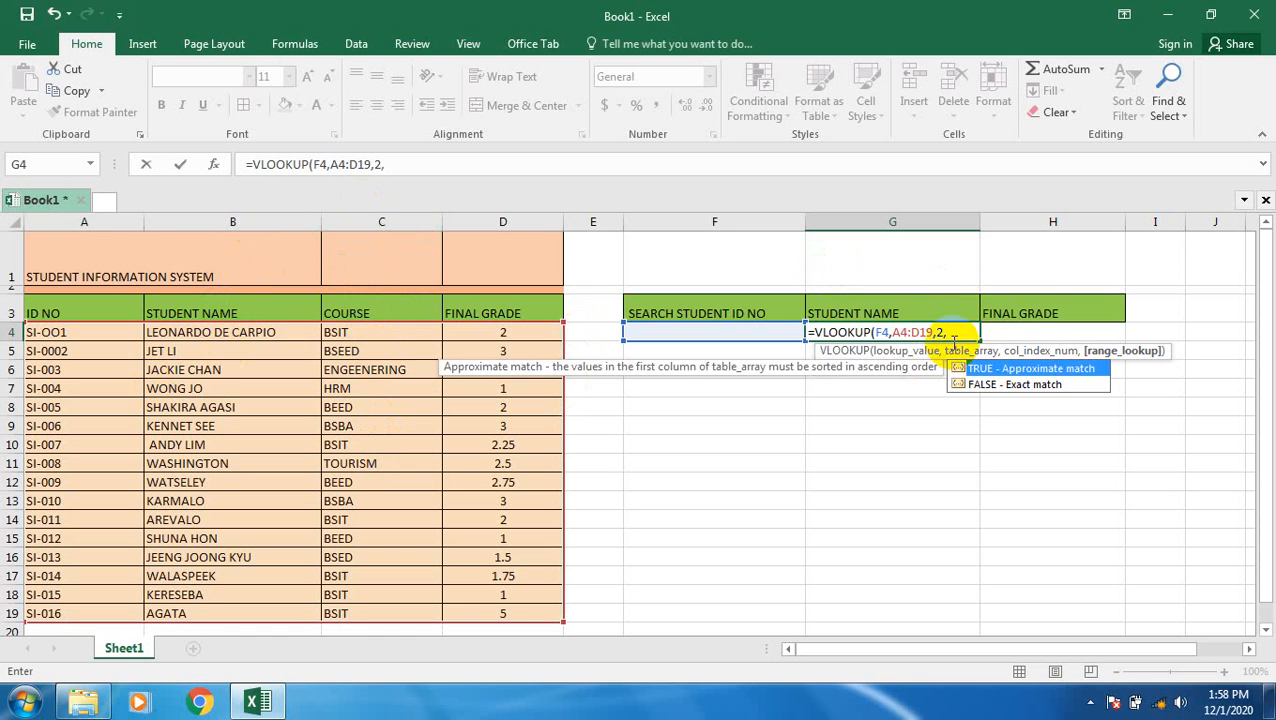
click(1015, 386)
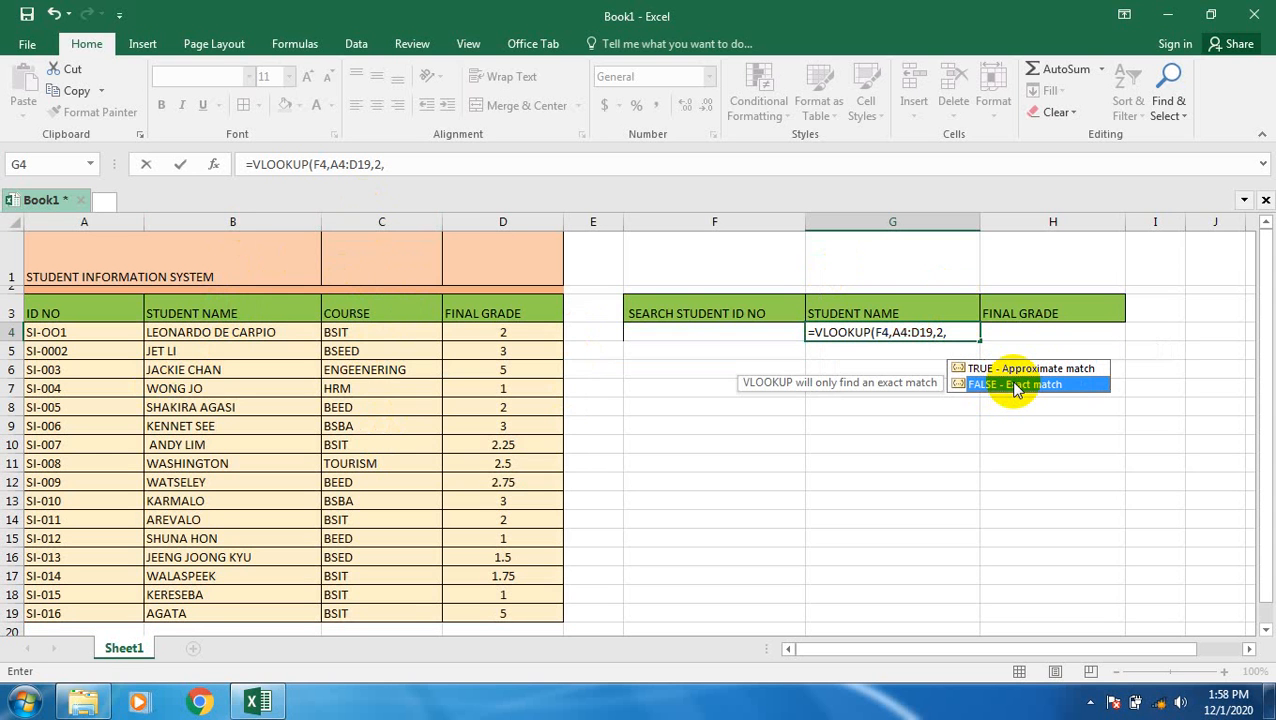
double_click(1015, 386)
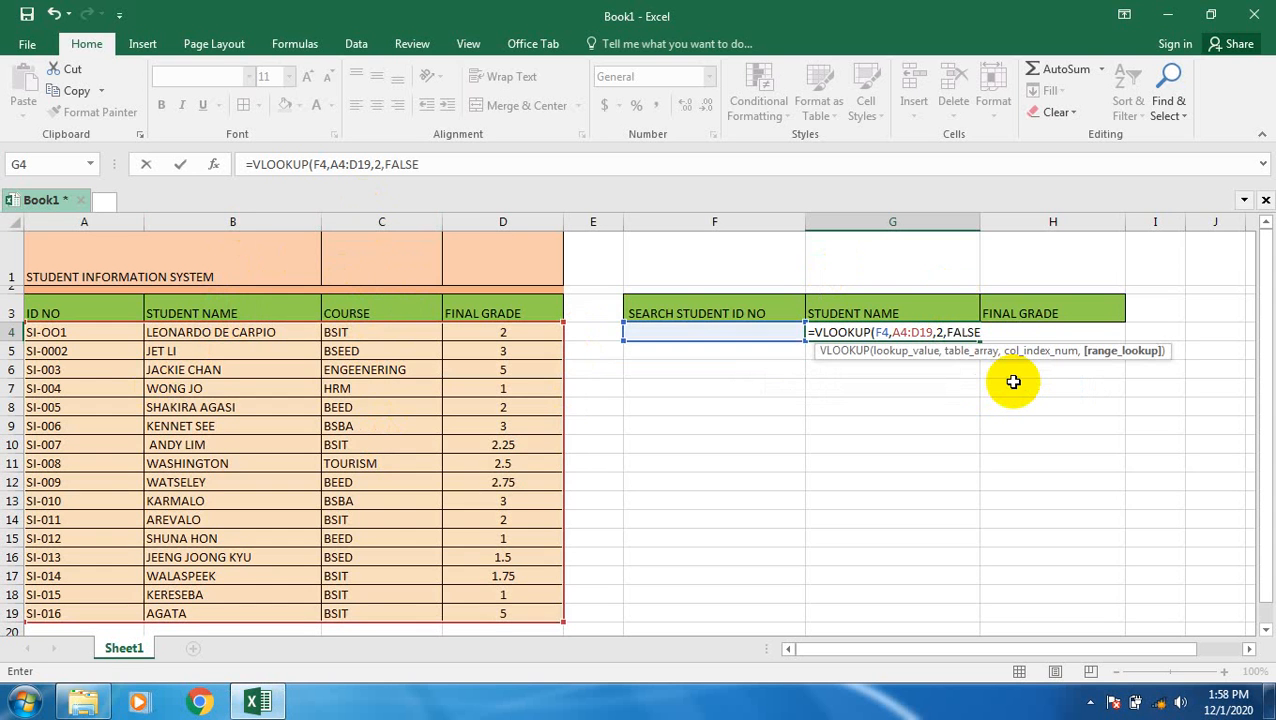
key(Return)
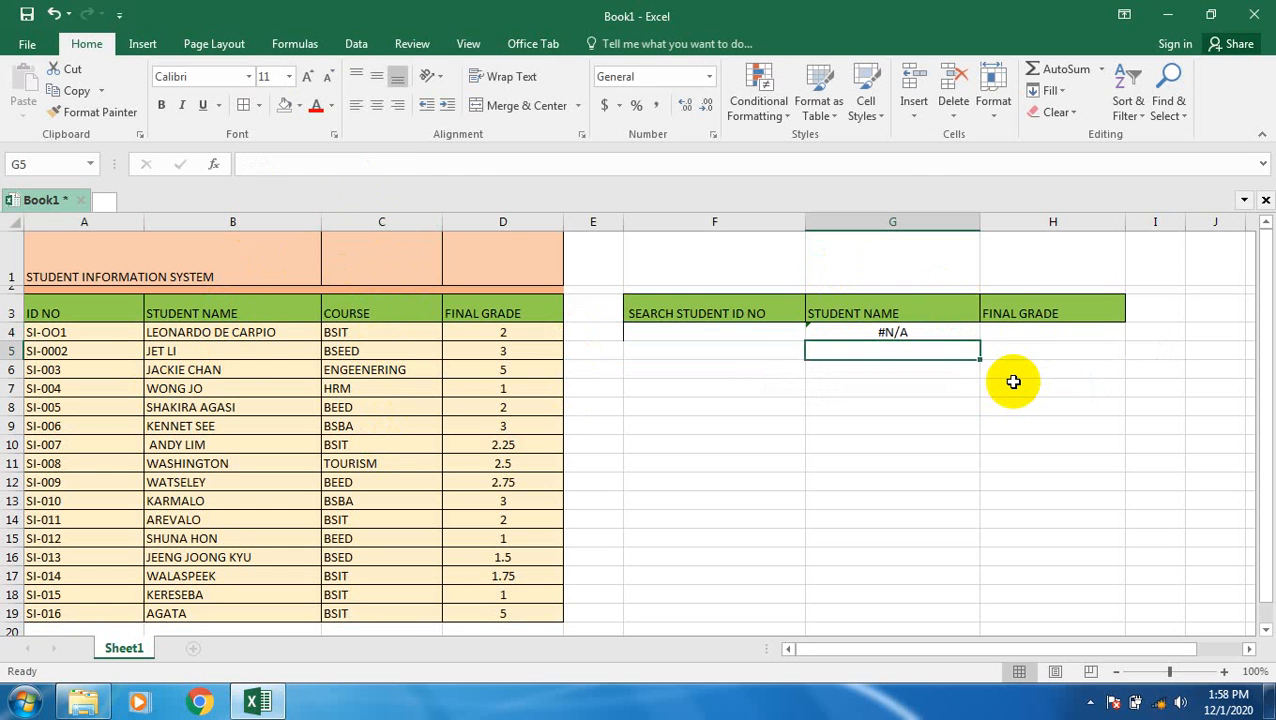
click(886, 332)
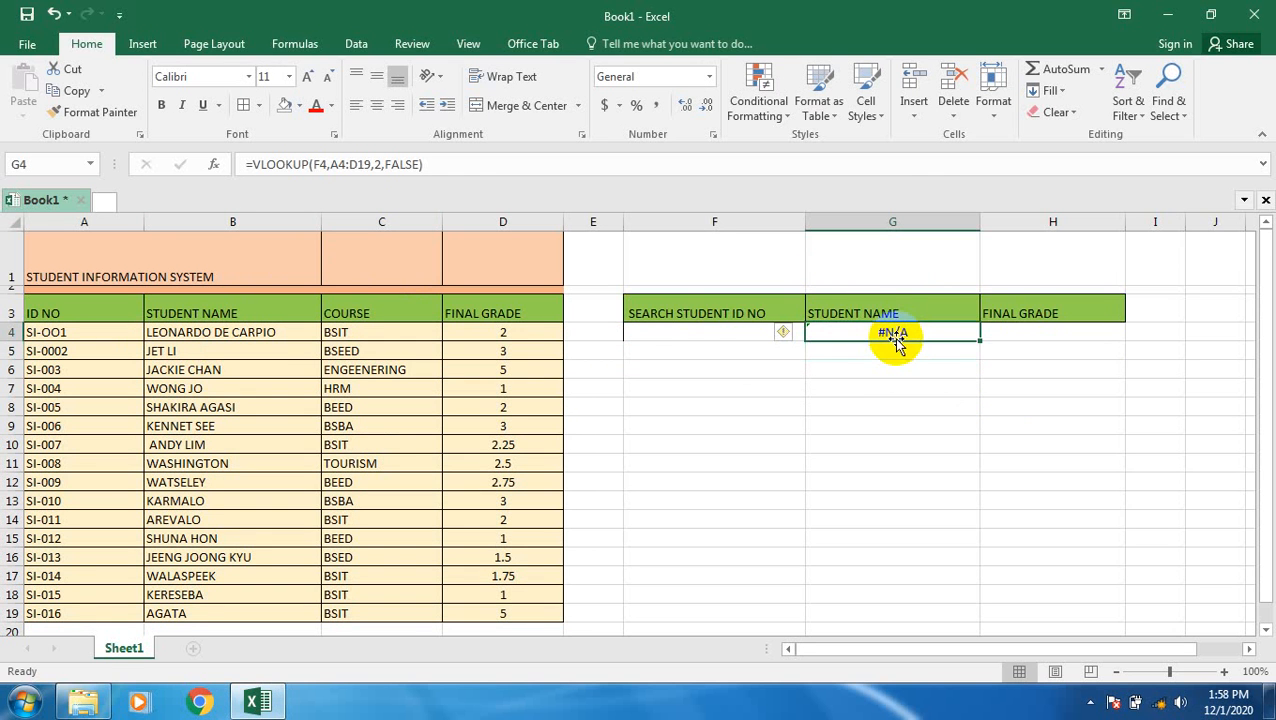
click(691, 332)
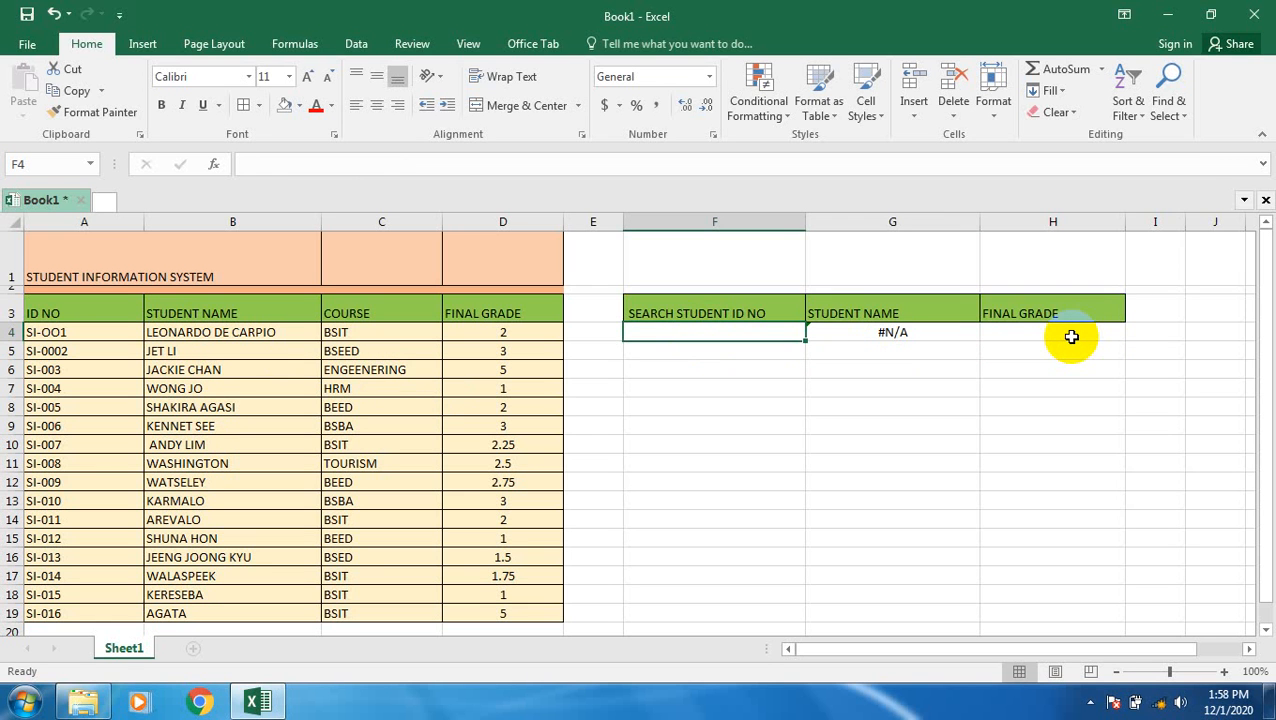
click(888, 337)
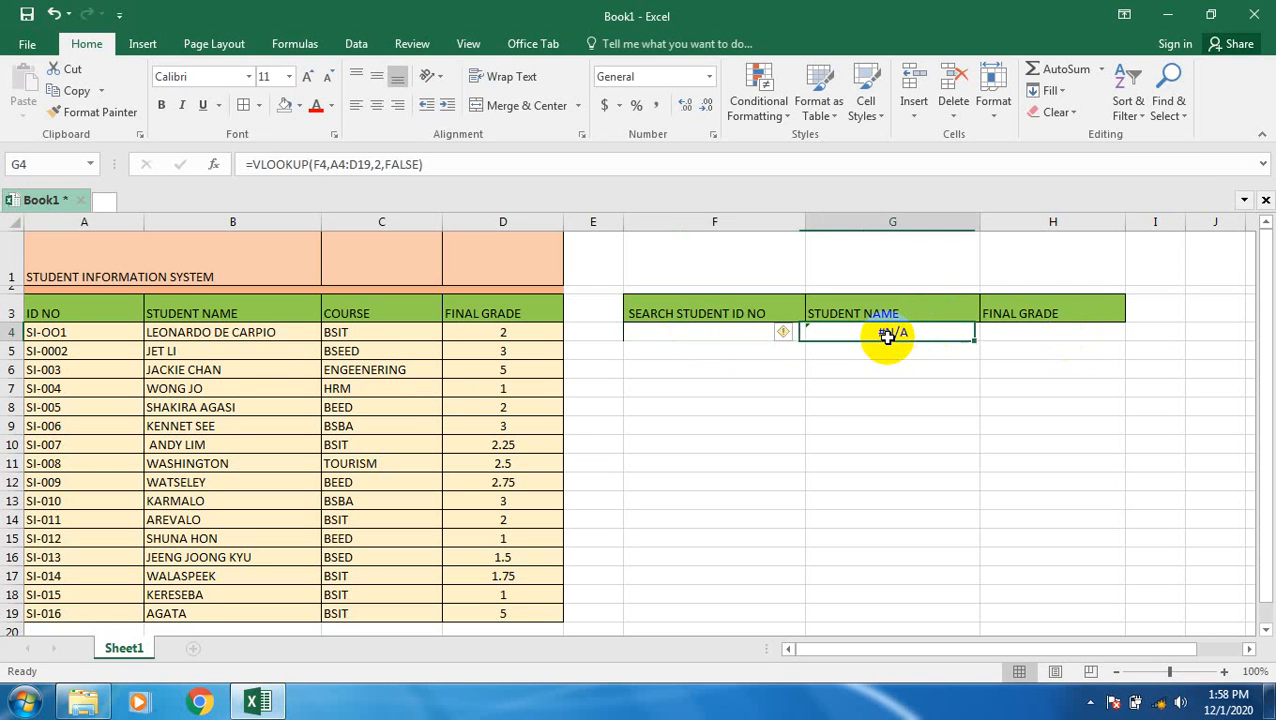
- Start a VLOOKUP formula in cell H4 under FINAL GRADE with F4 as the lookup value
click(1072, 337)
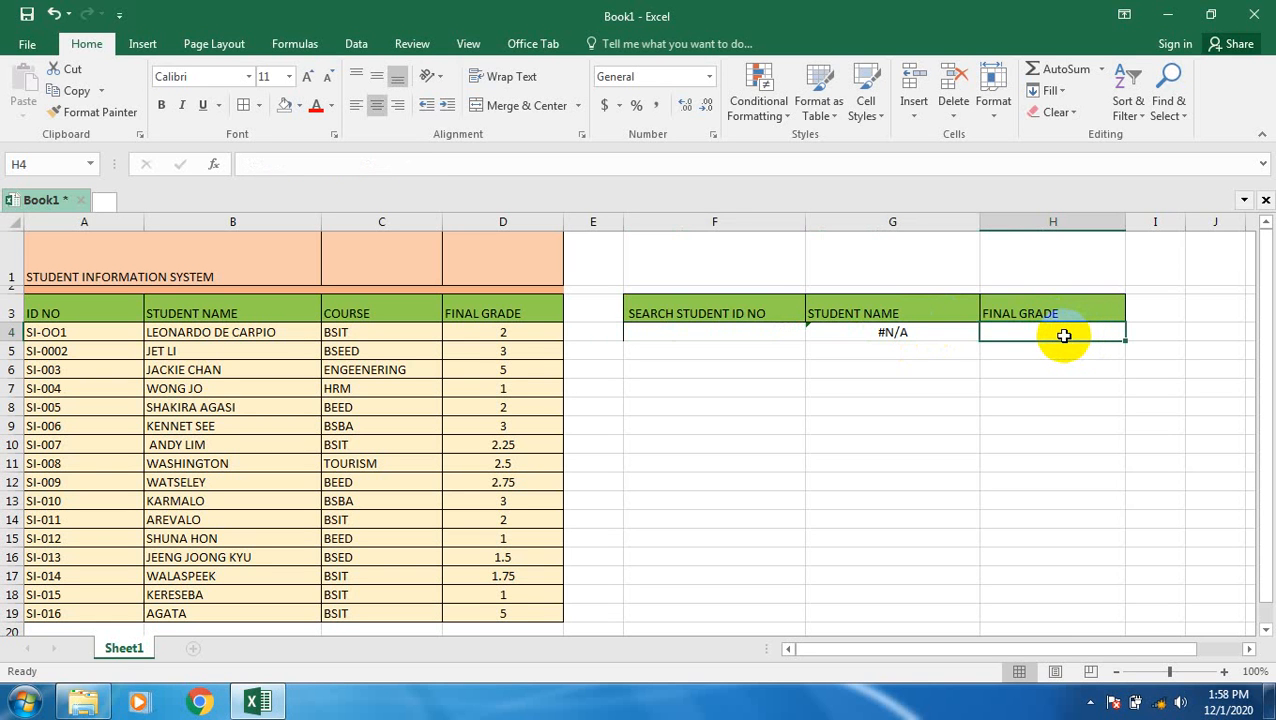
text(=VLO)
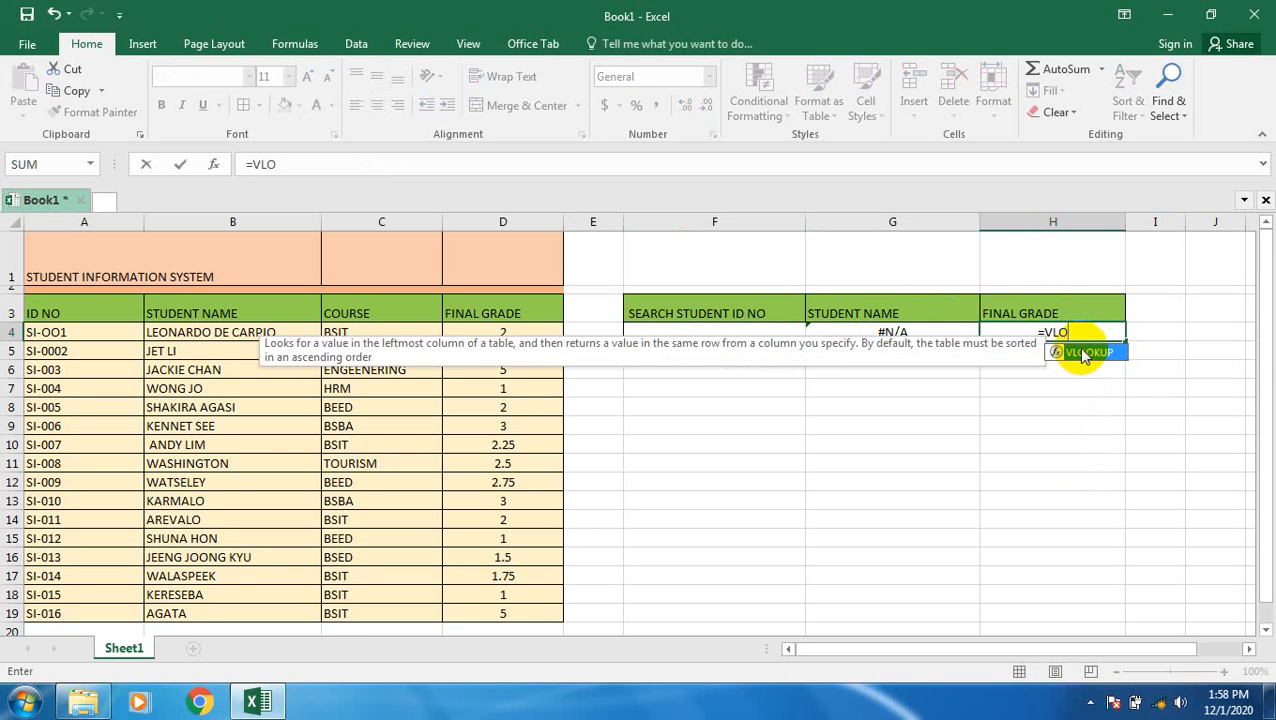
double_click(1085, 353)
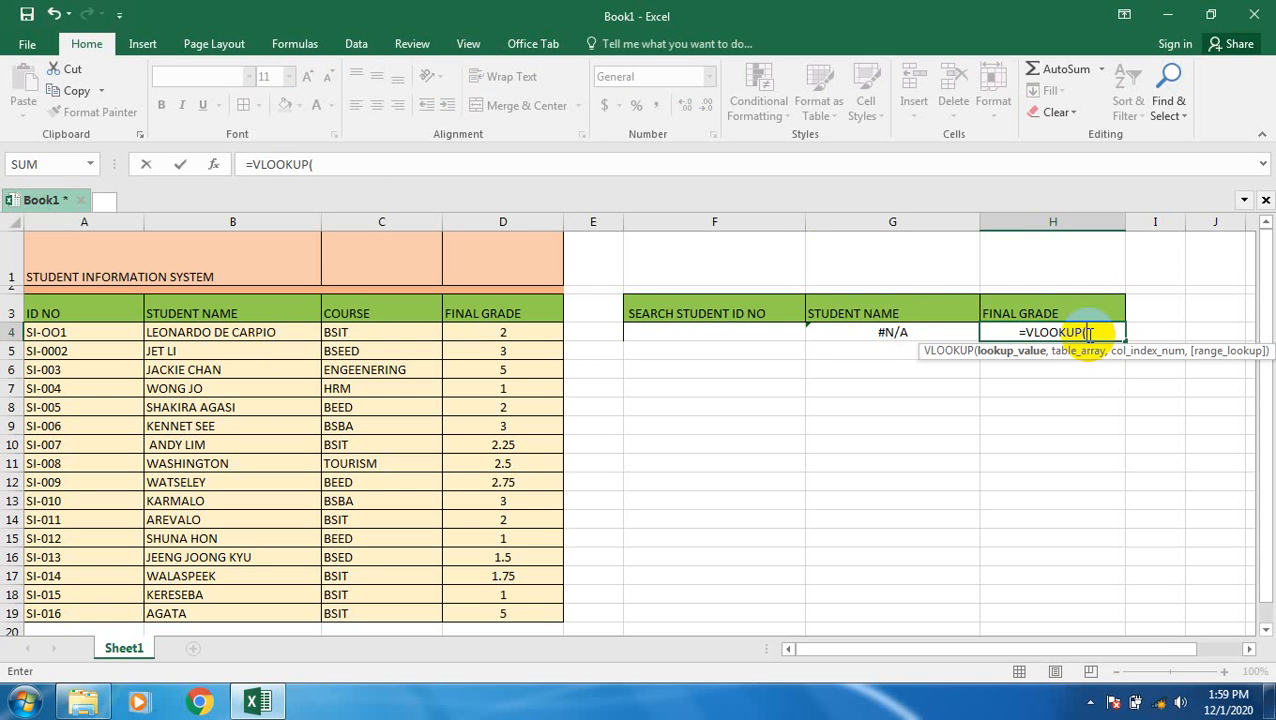
text(F5)
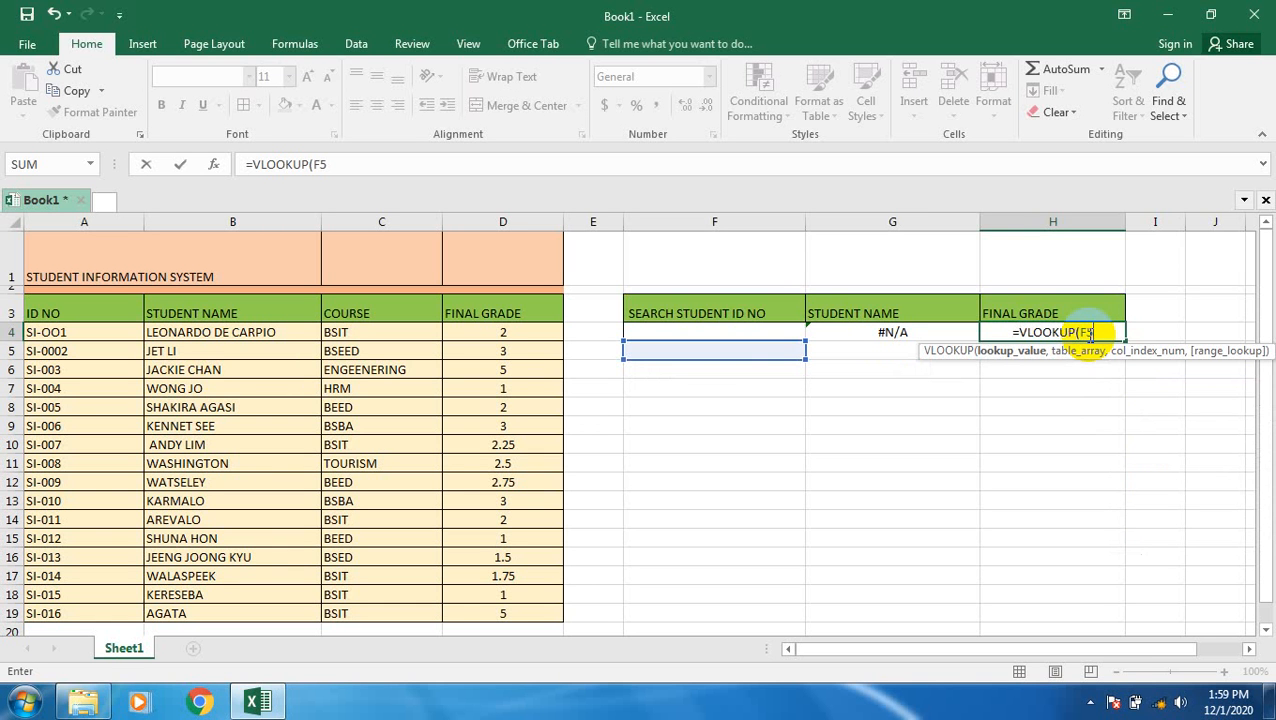
key(BackSpace)
text(4,)
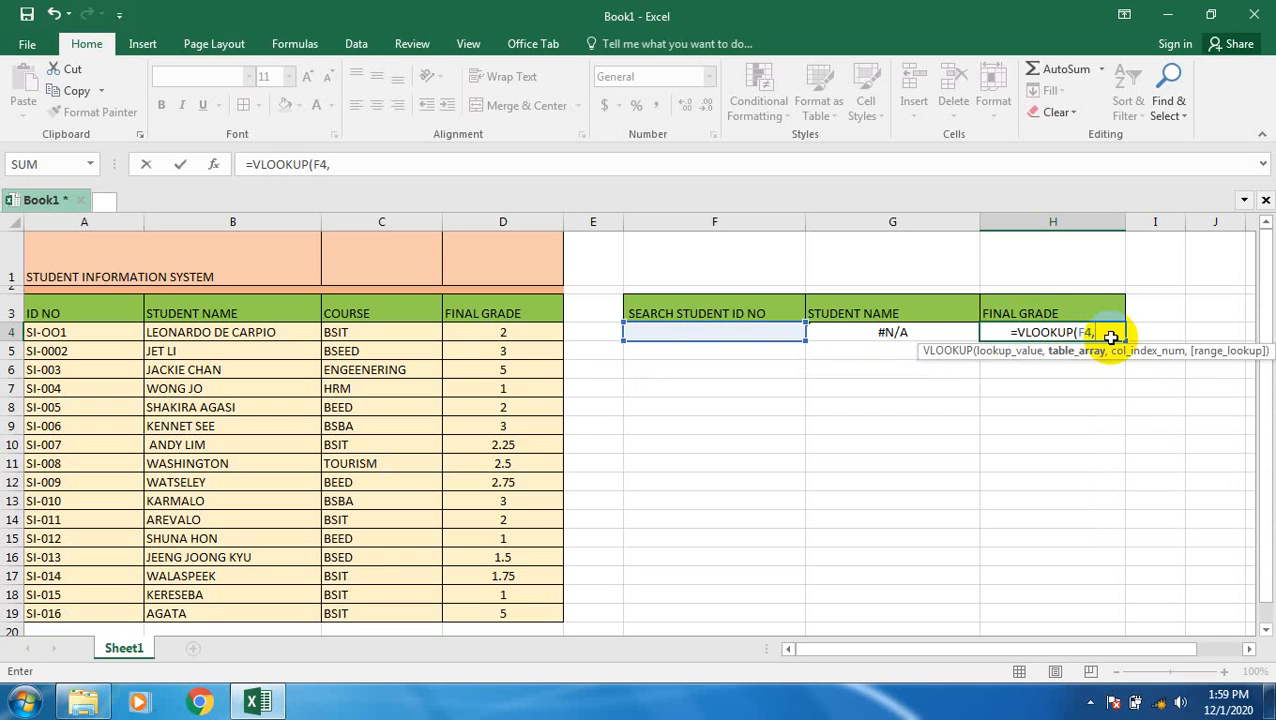
- Complete the VLOOKUP formula in H4 with table array A4:D20, column index 4 and FALSE for an exact match, and enter it
drag(44, 336, 555, 624)
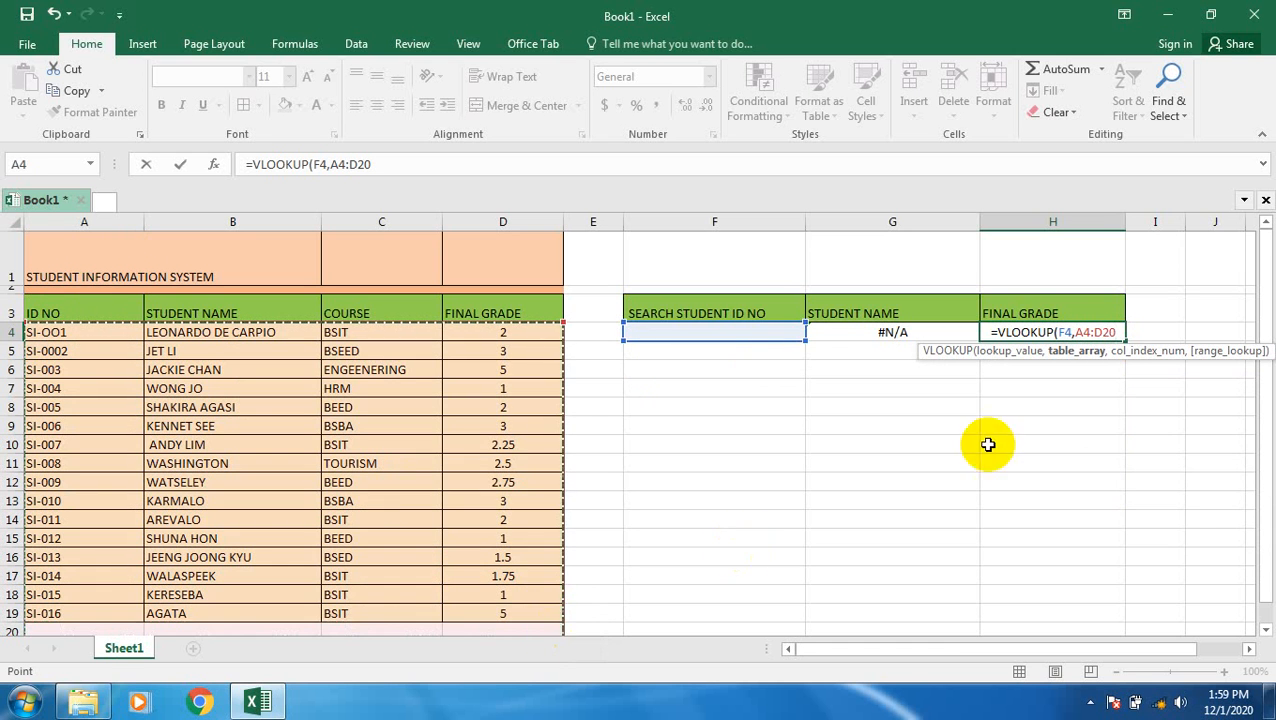
text(,)
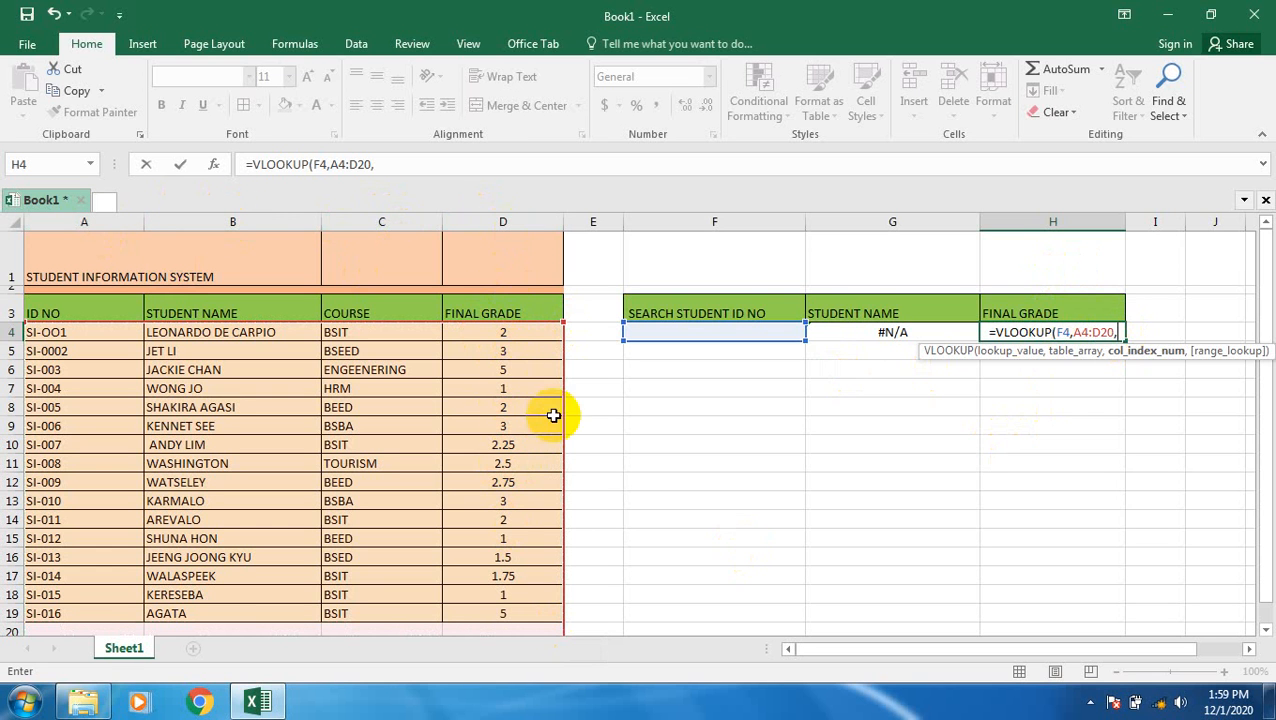
text(4,)
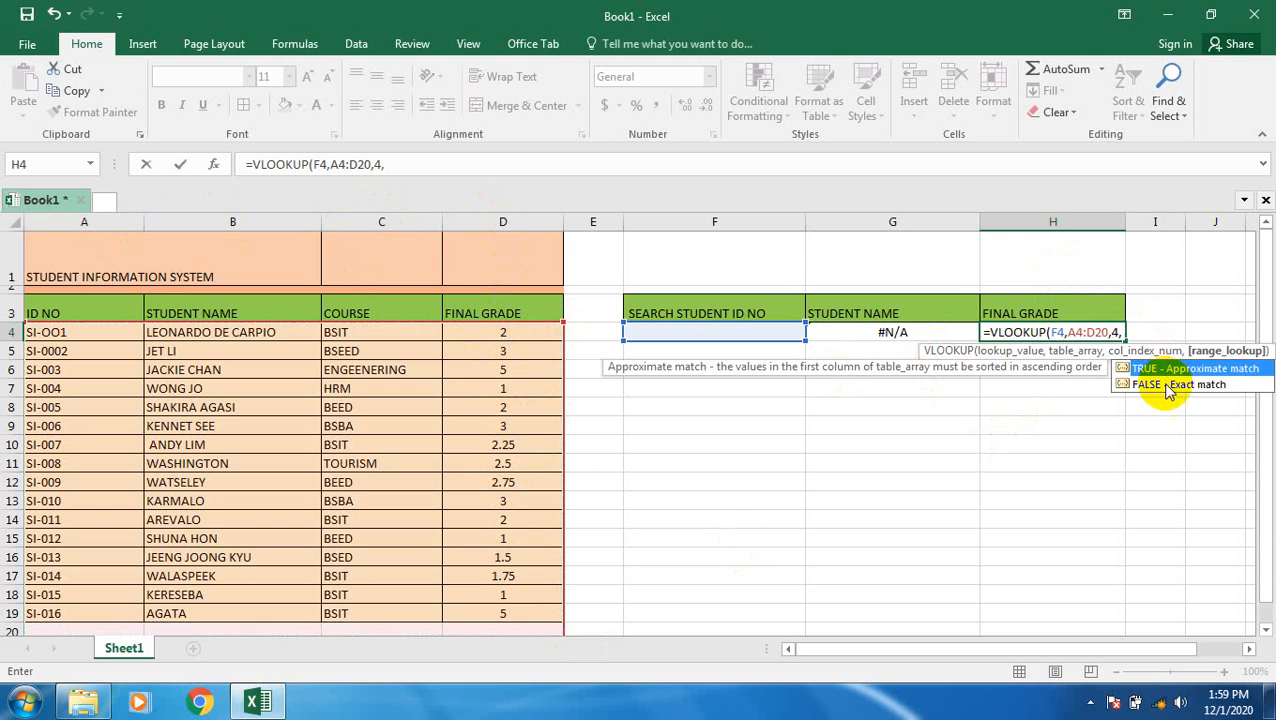
double_click(1166, 385)
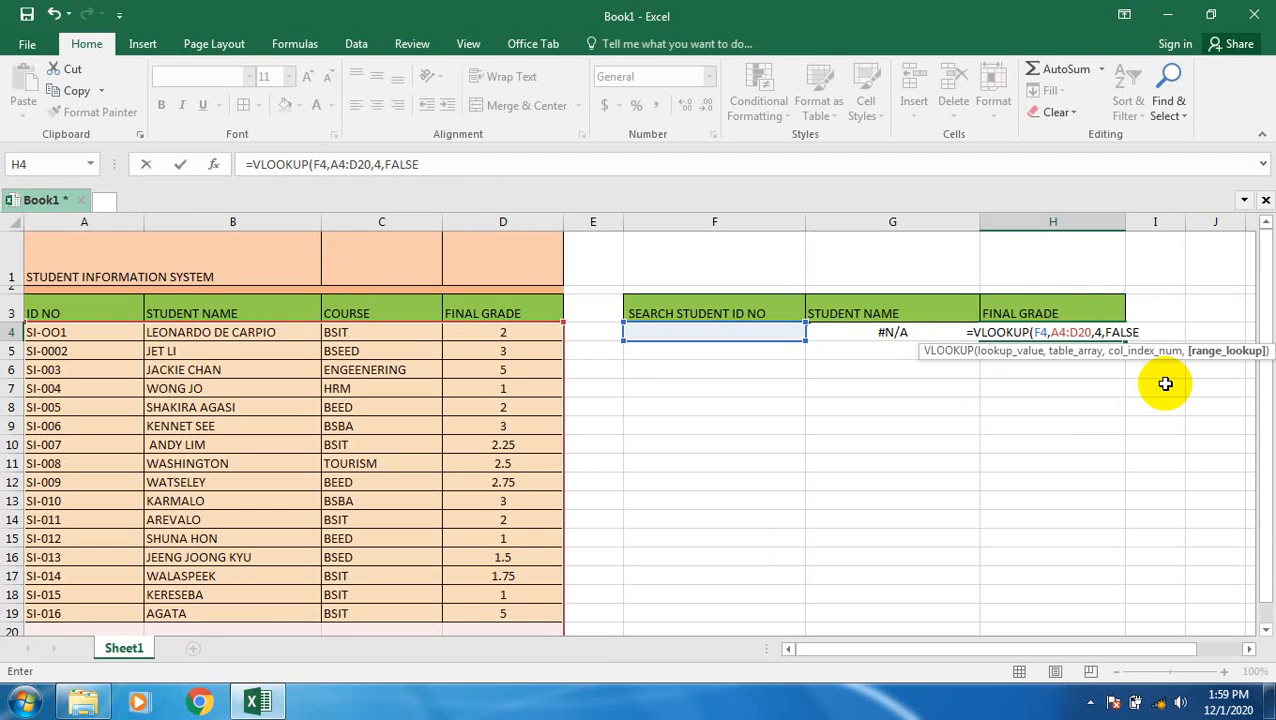
key(Return)
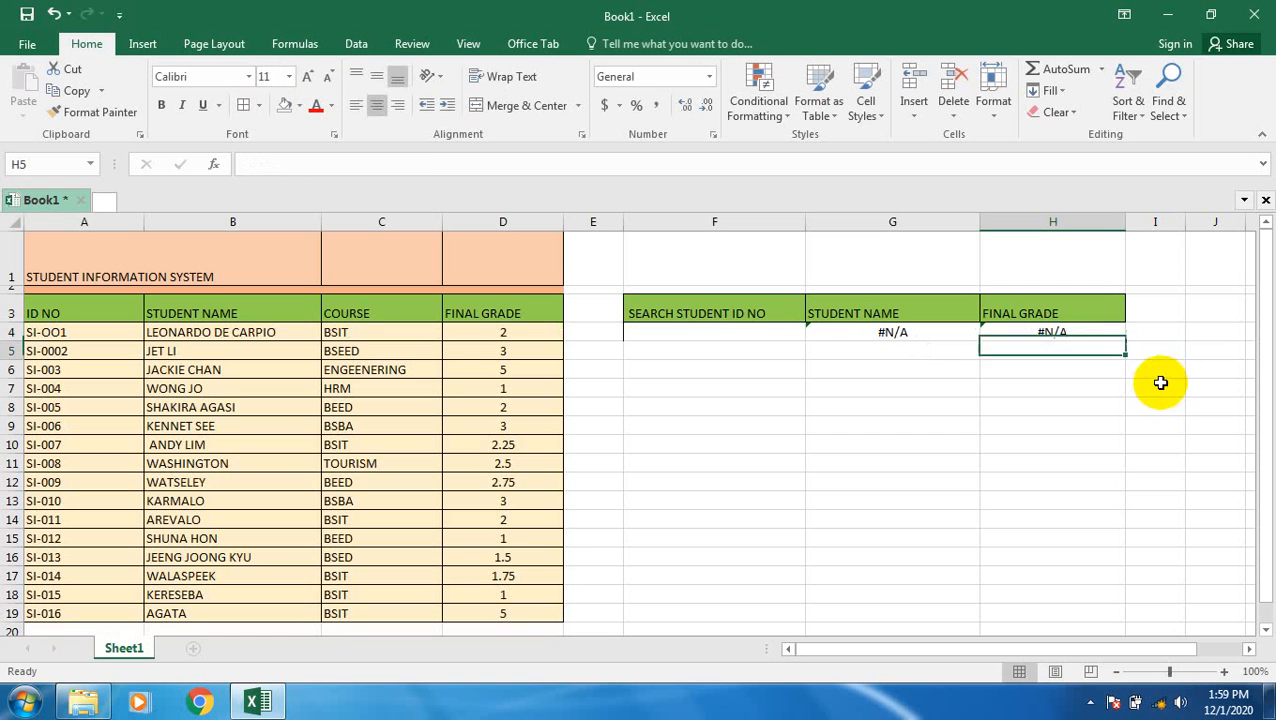
- Test the search by entering the student ID number listed in A9 into cell F4, dismissing the Windows color scheme prompt
click(693, 332)
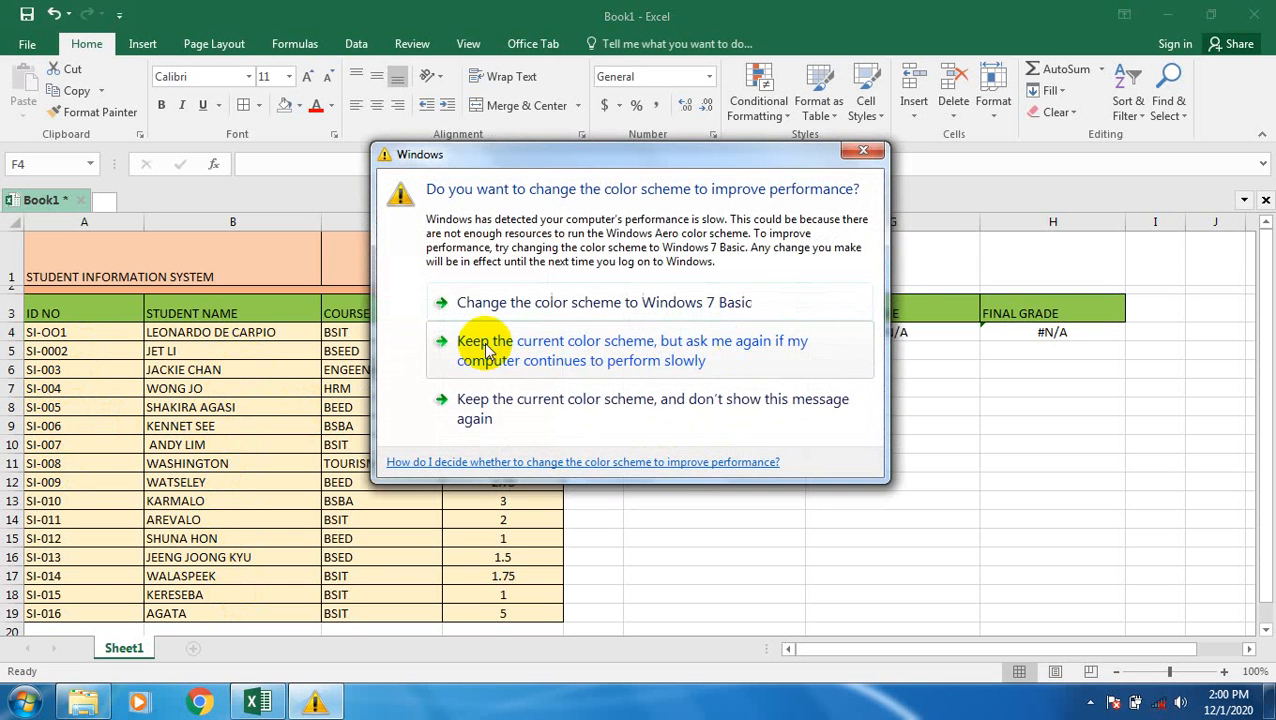
click(866, 150)
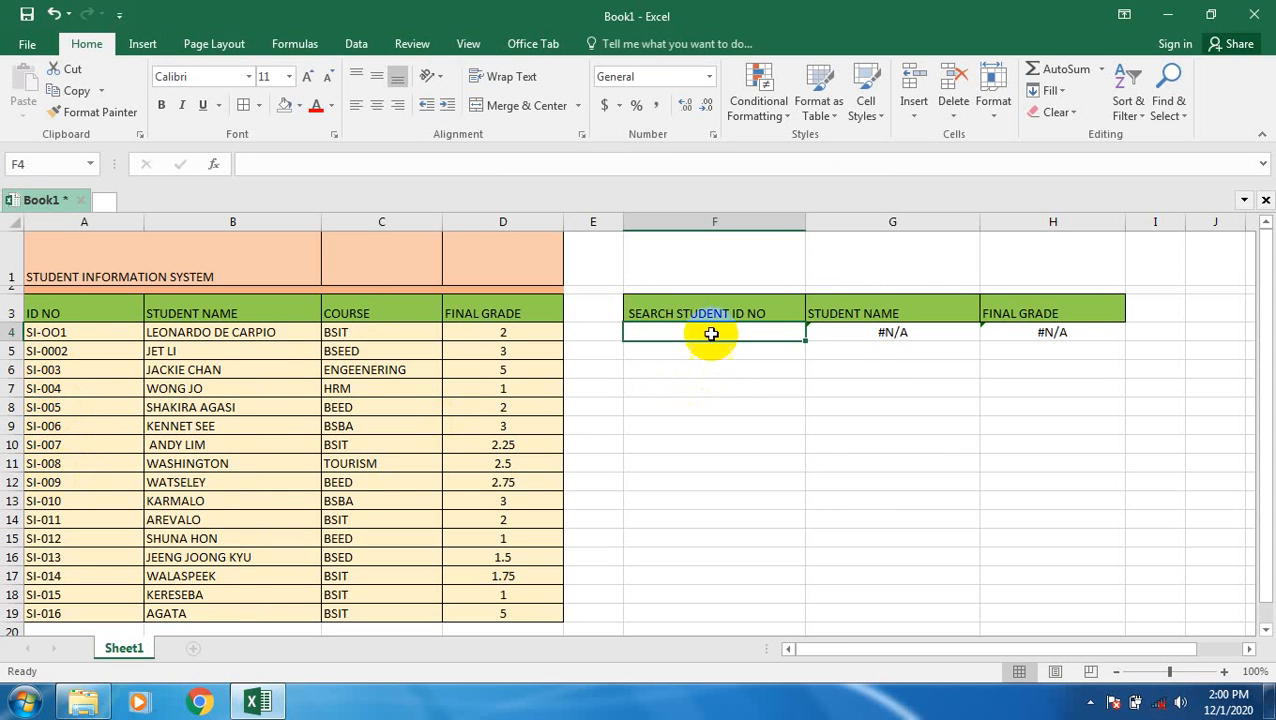
text(SI)
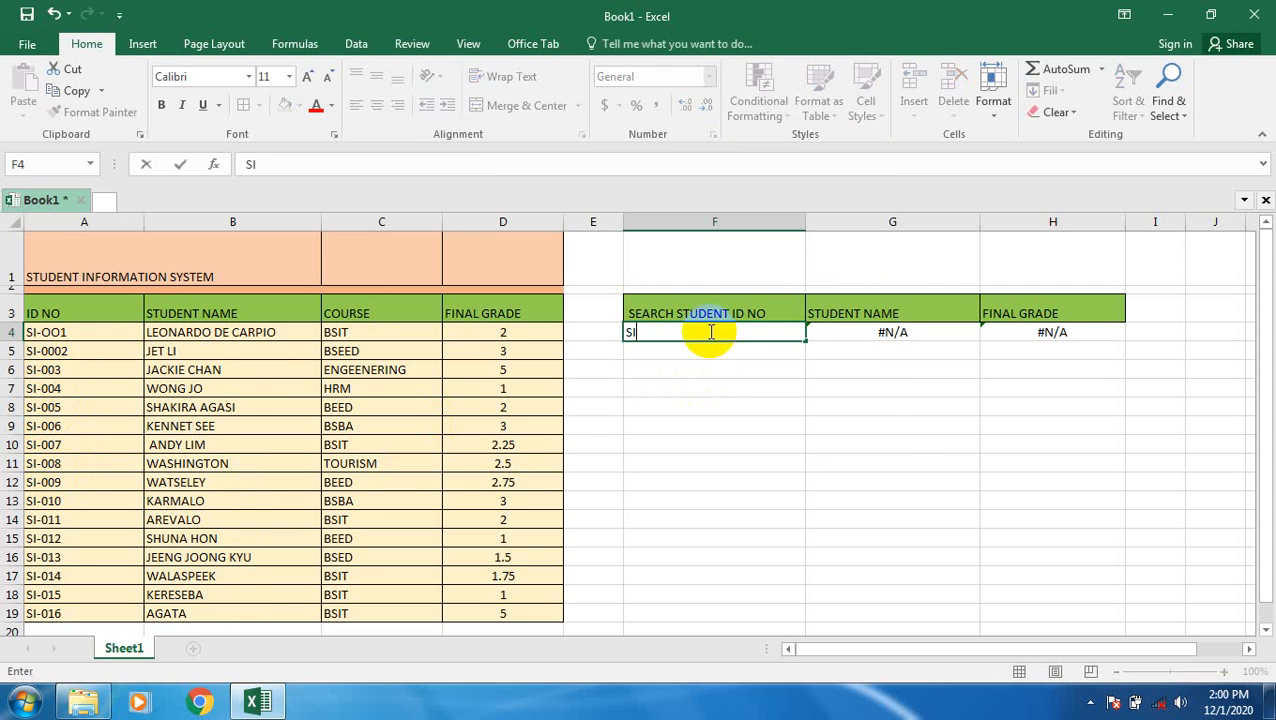
text(-)
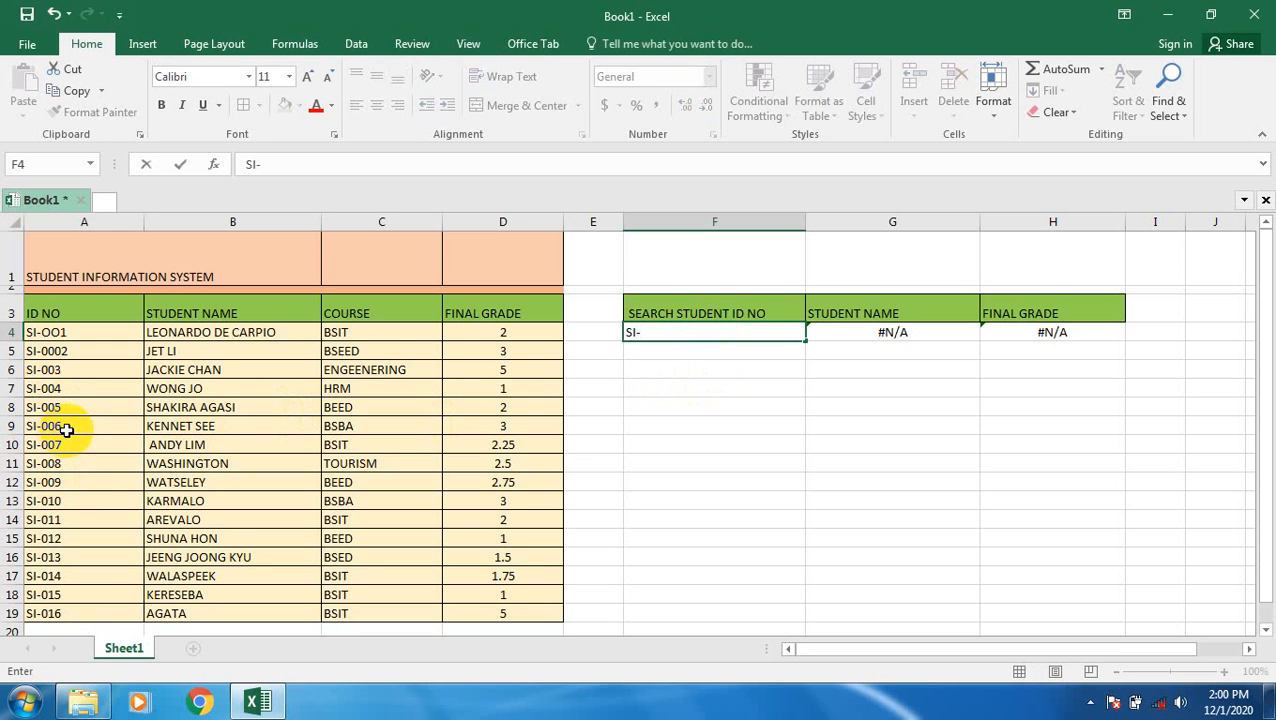
text(006)
key(Return)
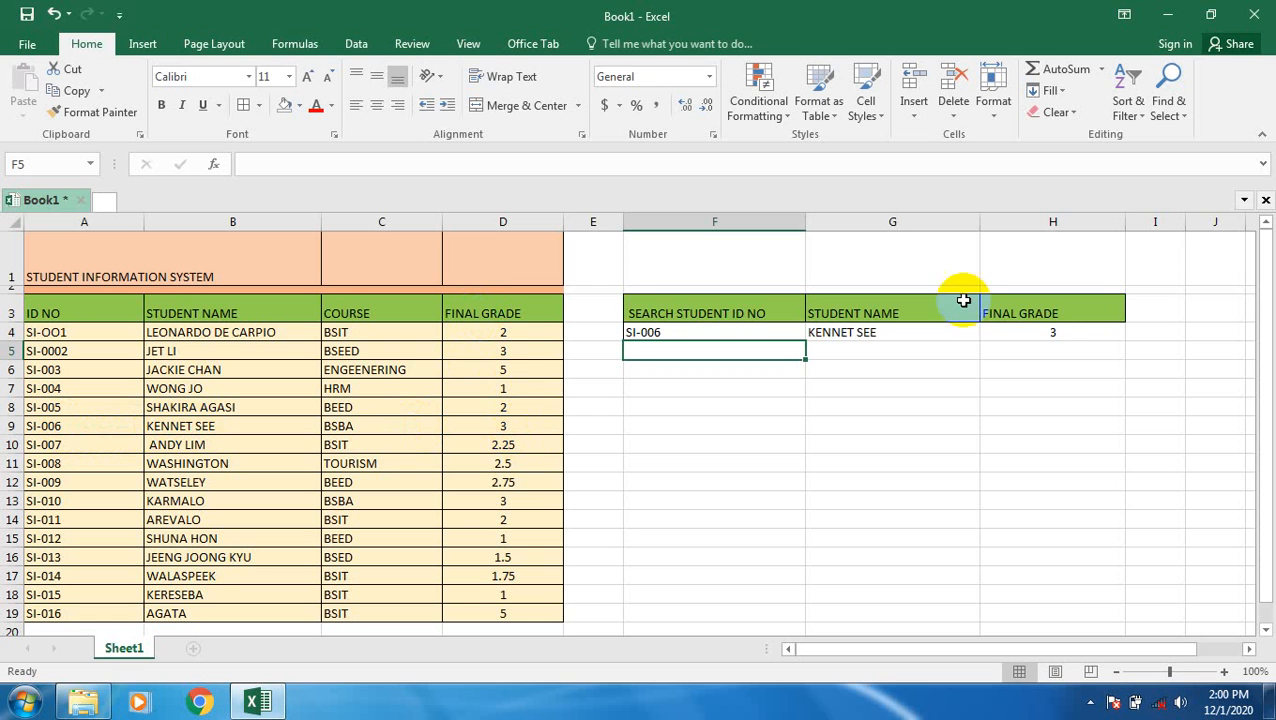
click(1055, 335)
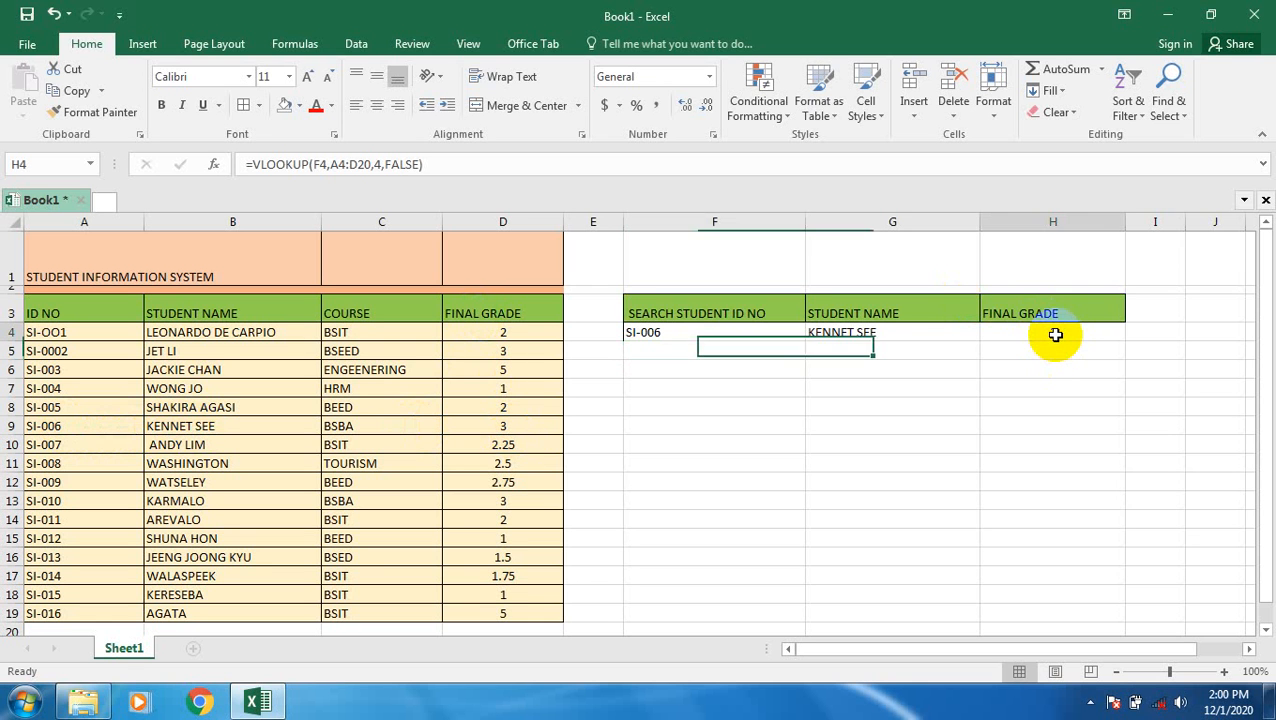
- Replace the search ID in F4 with the student ID number listed in A17, and dismiss the Windows color scheme prompt
click(720, 334)
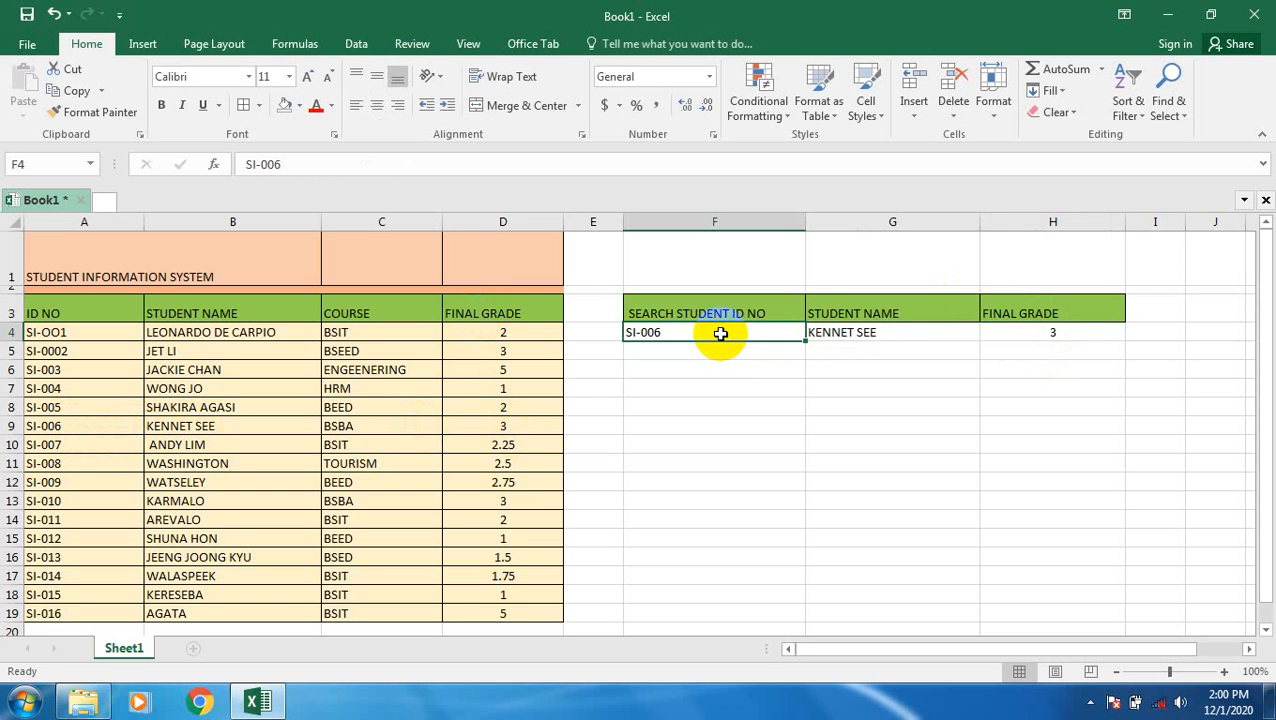
key(BackSpace)
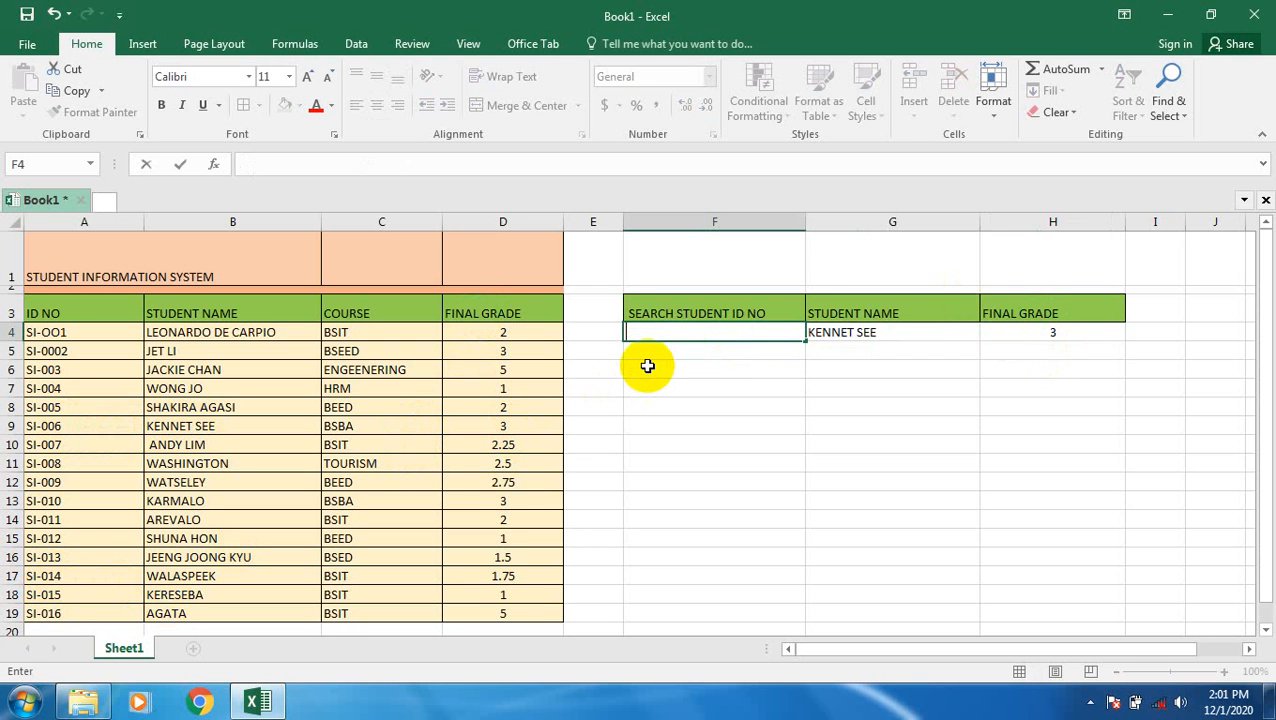
text(SI-014)
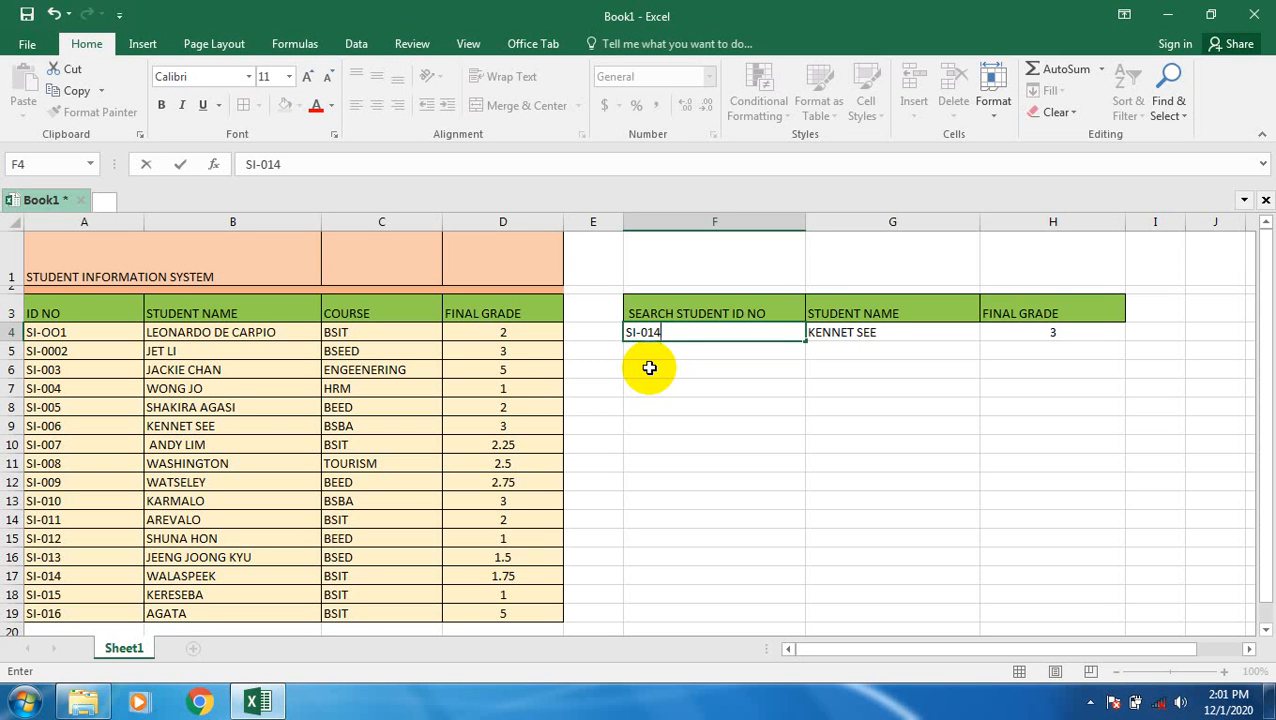
key(ctrl+Return)
key(Down)
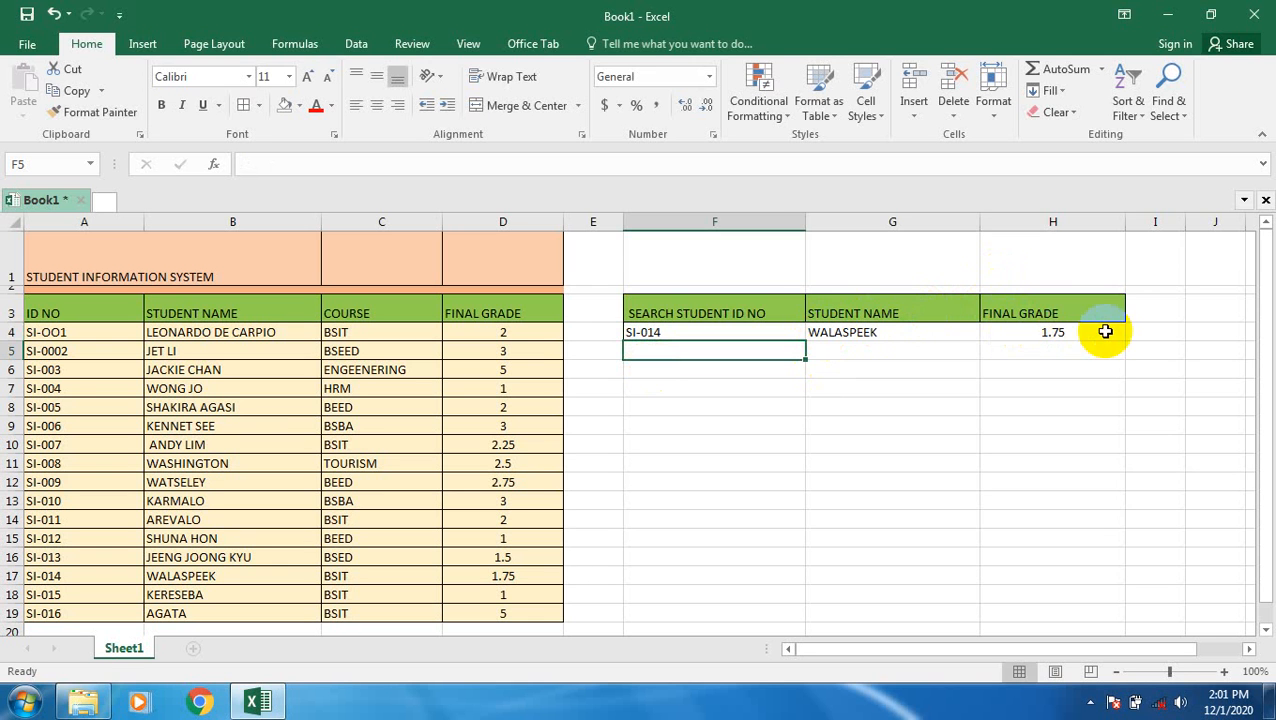
click(889, 454)
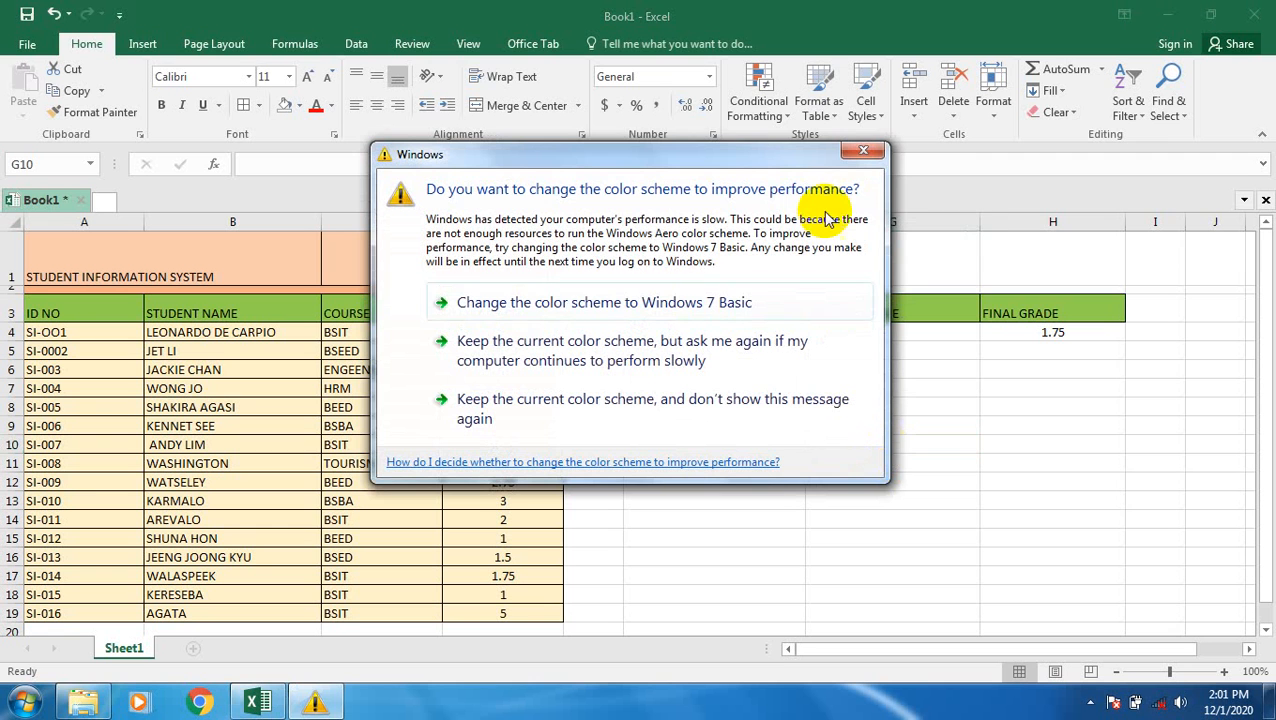
click(864, 150)
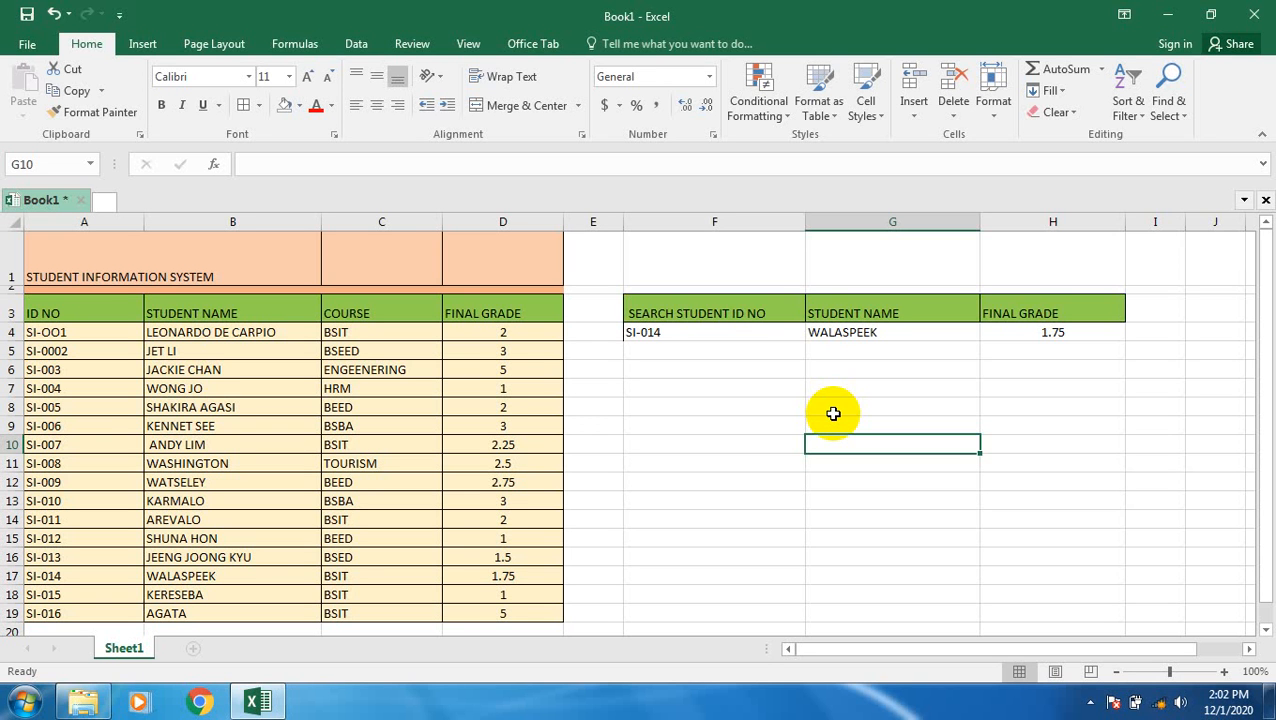
click(1091, 703)
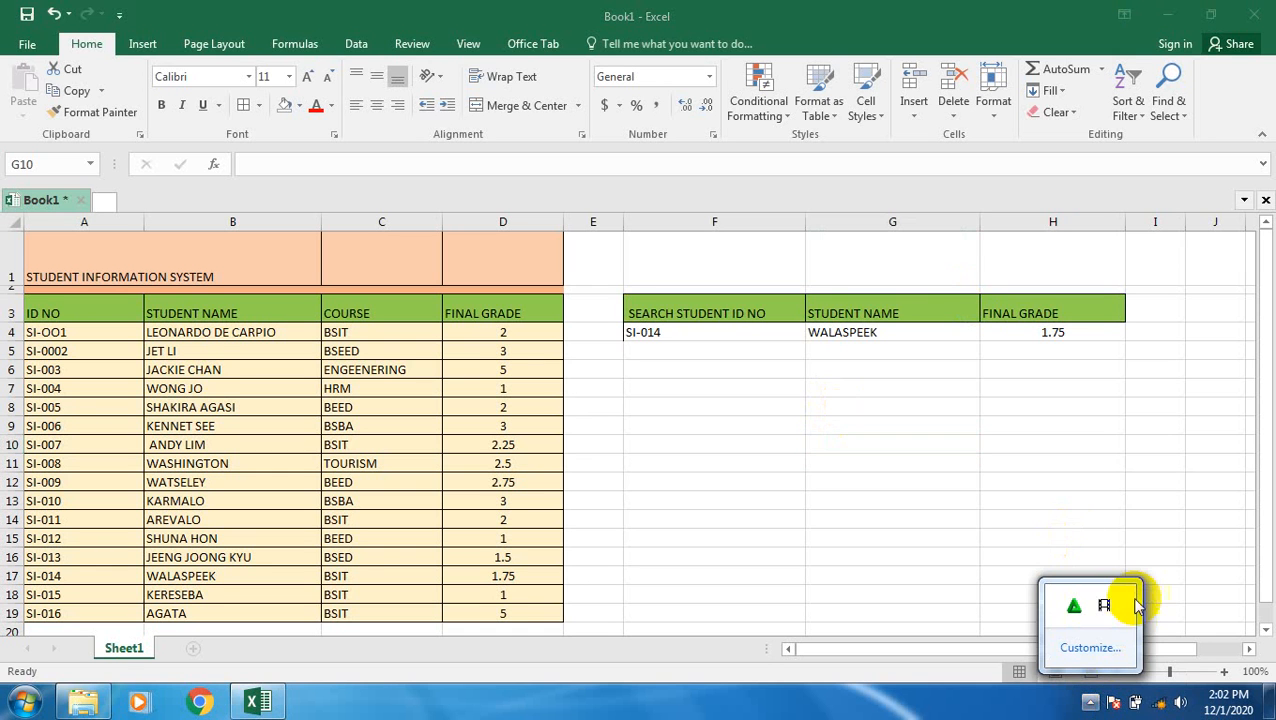